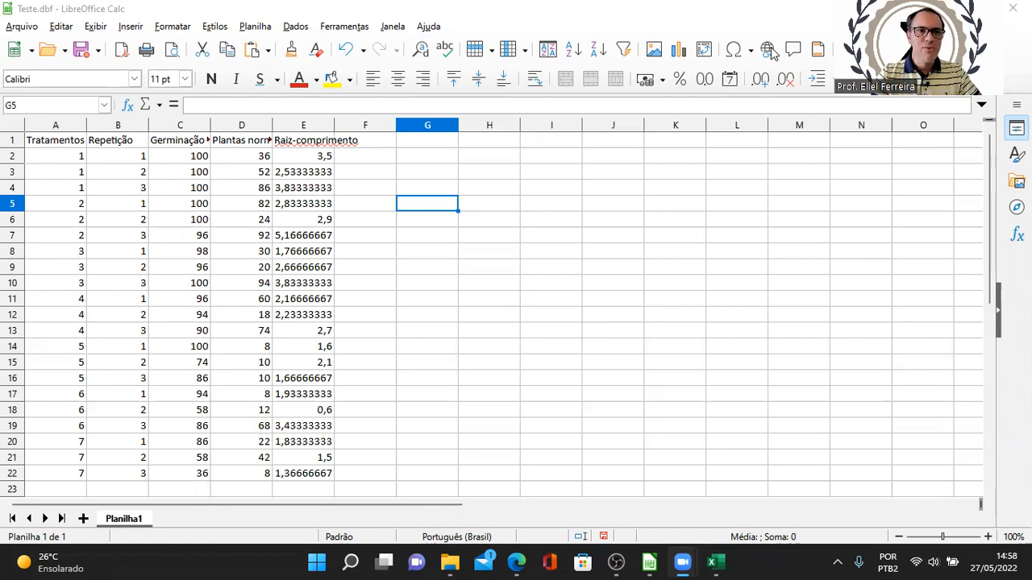
# - Examine the Tratamentos column from its header to the last row, along with the first entries of the neighbouring columns
pyautogui.click(50, 145)
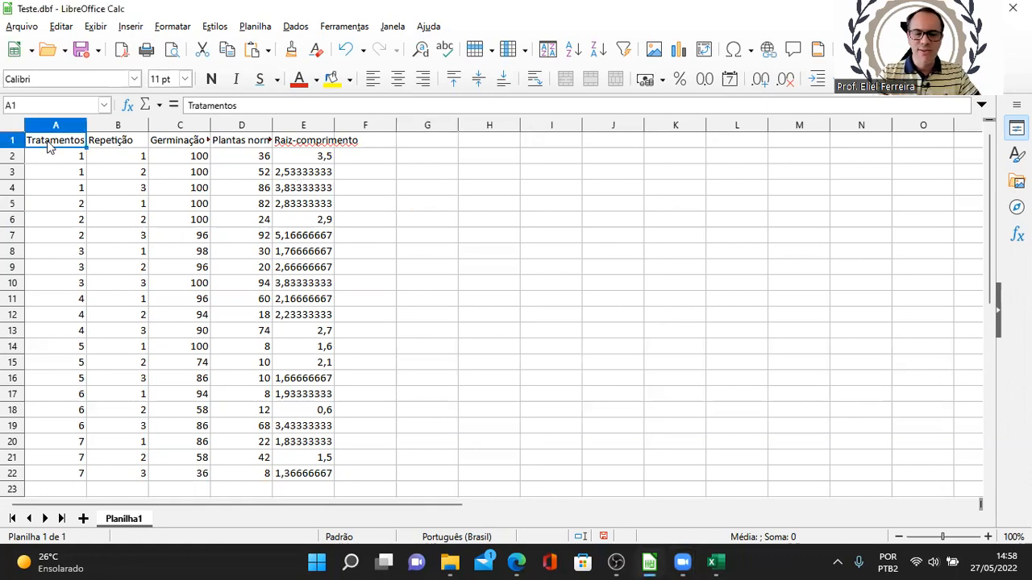
pyautogui.press('Down')
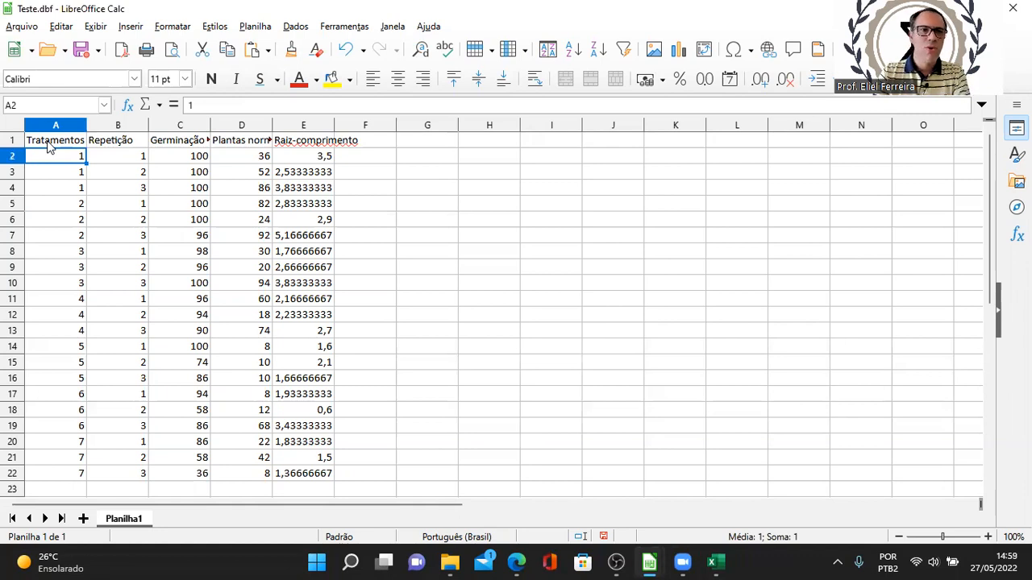
pyautogui.press('Right')
pyautogui.press('Right')
pyautogui.press('Up')
pyautogui.press('Down')
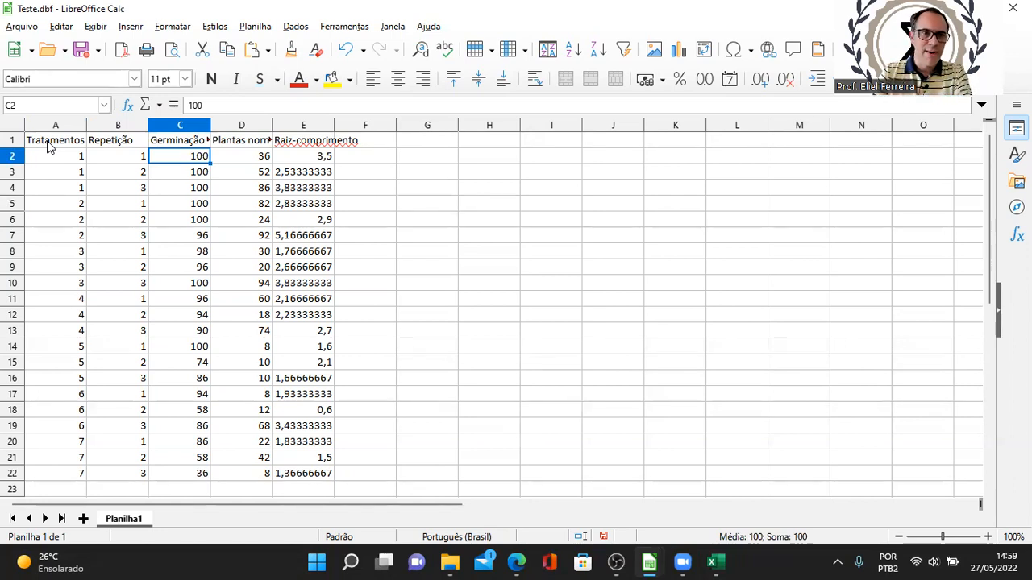
pyautogui.press('Left')
pyautogui.press('Left')
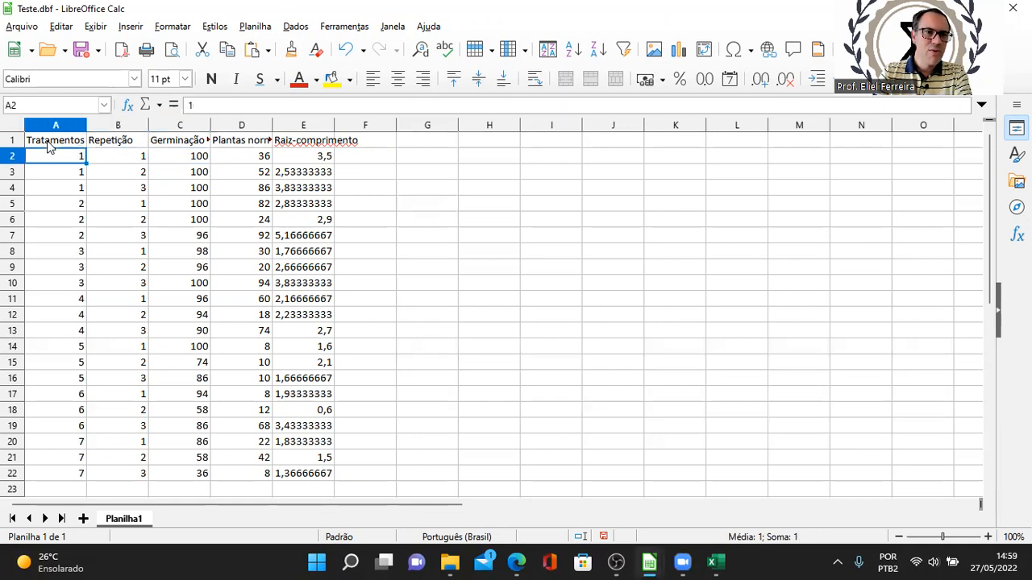
pyautogui.press('Down')
pyautogui.hotkey('ctrl', 'Down')
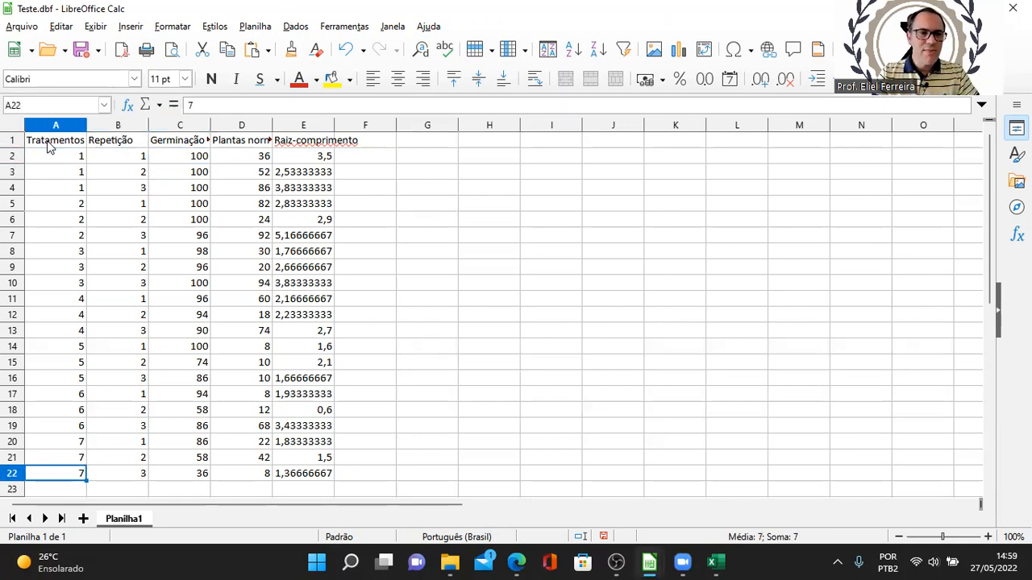
pyautogui.hotkey('ctrl', 'Up')
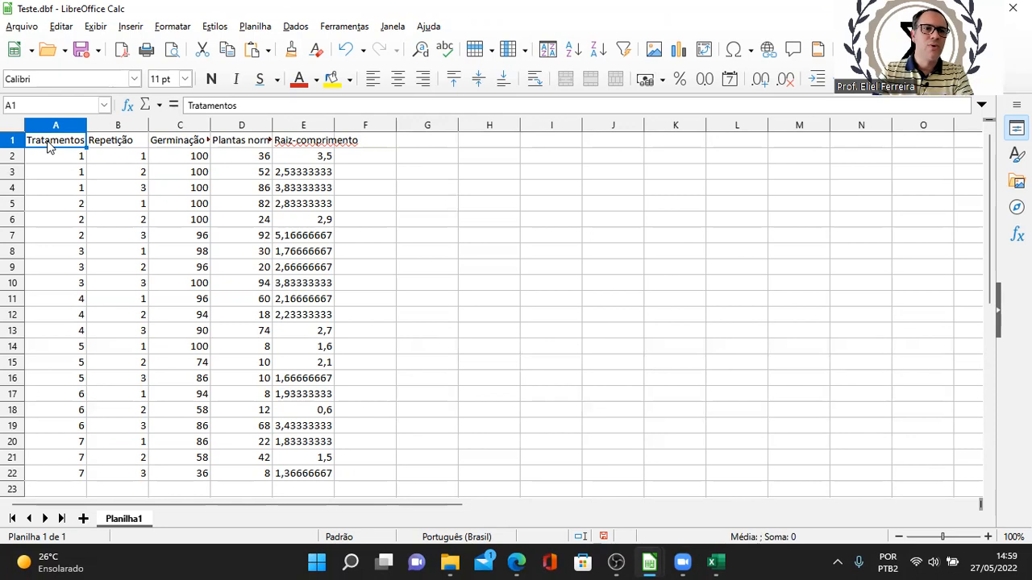
# - Examine the Repetição column and the response variables for germination, normal plants and root length
pyautogui.press('Down')
pyautogui.press('Right')
pyautogui.press('Right')
pyautogui.press('Left')
pyautogui.press('Up')
pyautogui.press('Down')
pyautogui.press('Down')
pyautogui.press('Up')
pyautogui.press('Right')
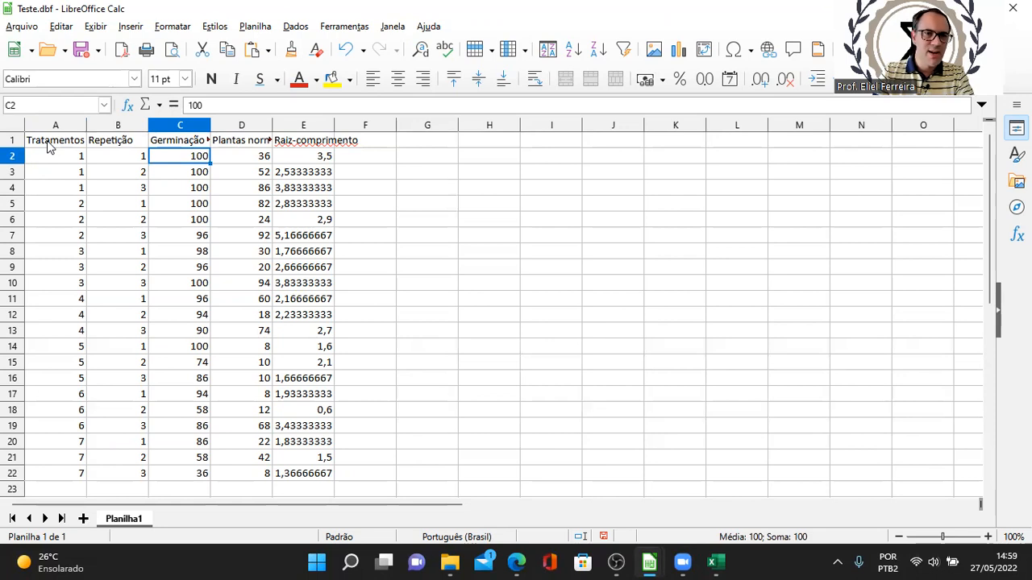
pyautogui.press('Right')
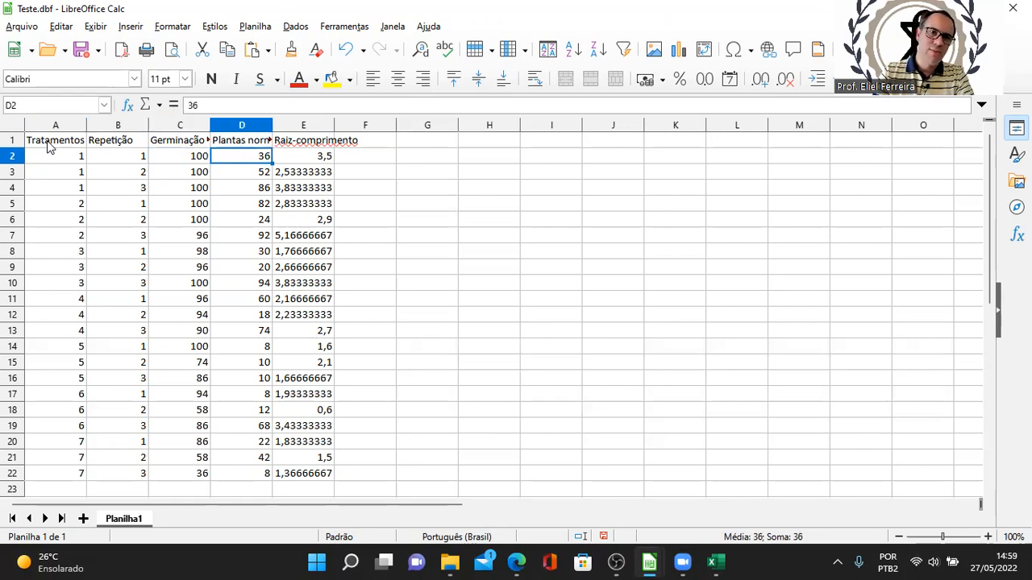
pyautogui.press('Right')
pyautogui.press('Down')
pyautogui.press('Down')
pyautogui.press('Down')
pyautogui.press('Up')
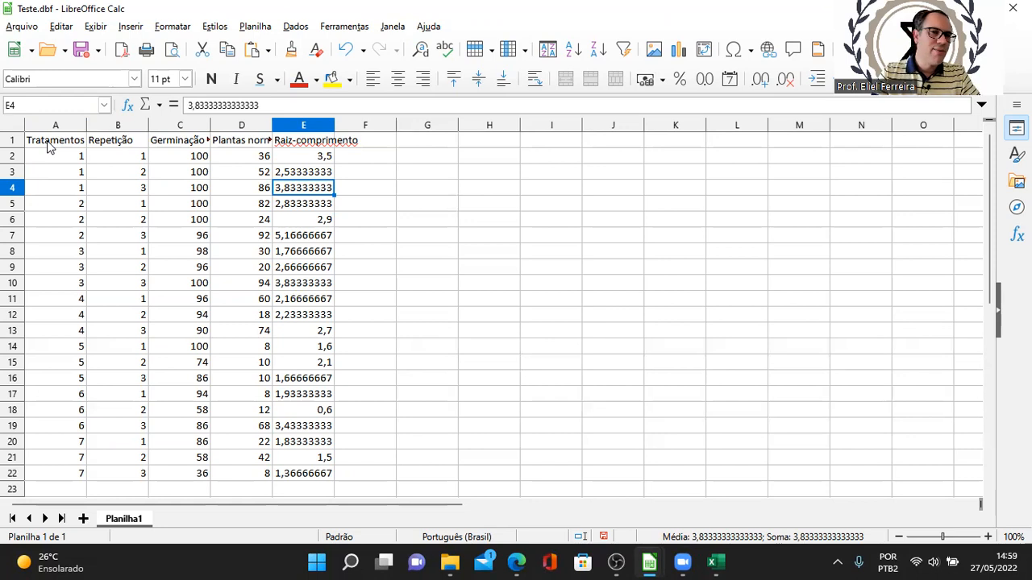
# - Save the spreadsheet under the new name DIC in dBASE (*.dbf) format, keeping the dBASE format
pyautogui.click(22, 26)
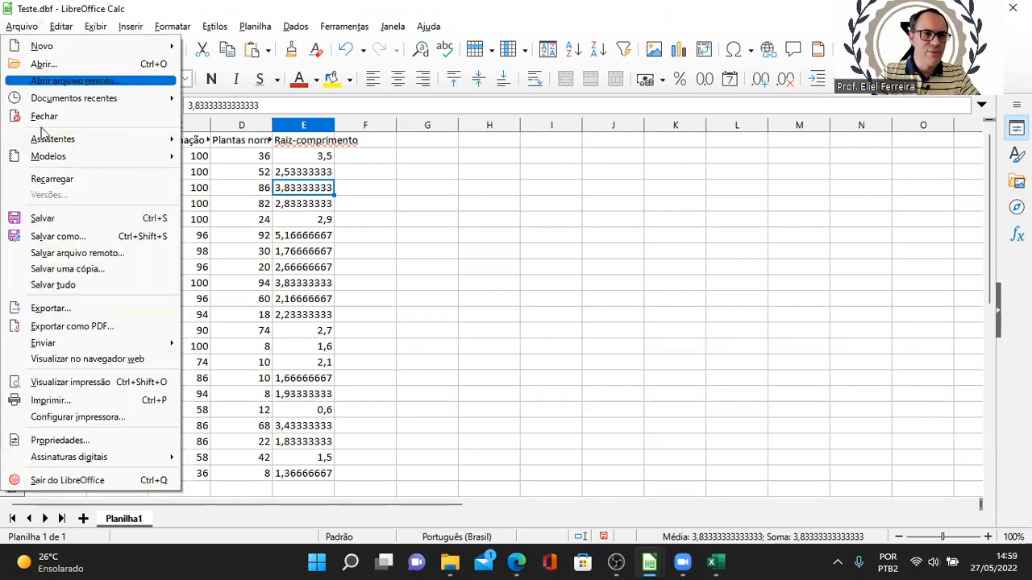
pyautogui.click(58, 237)
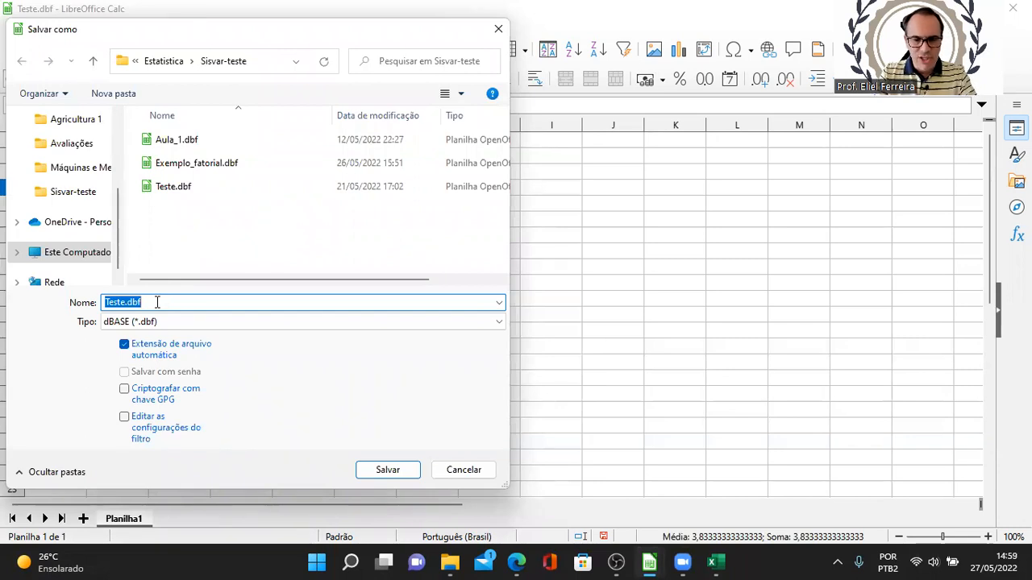
pyautogui.write('DIC')
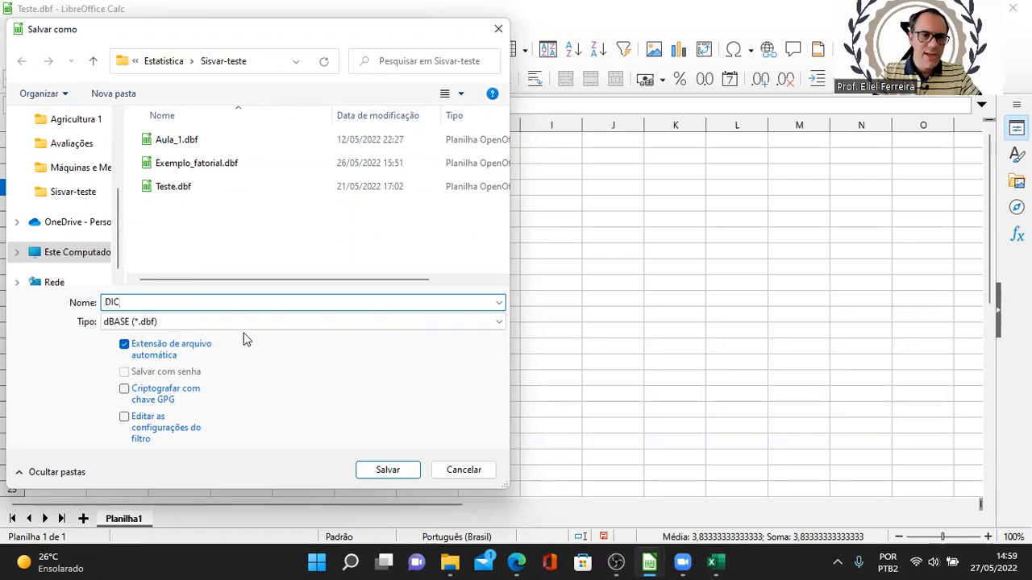
pyautogui.click(274, 324)
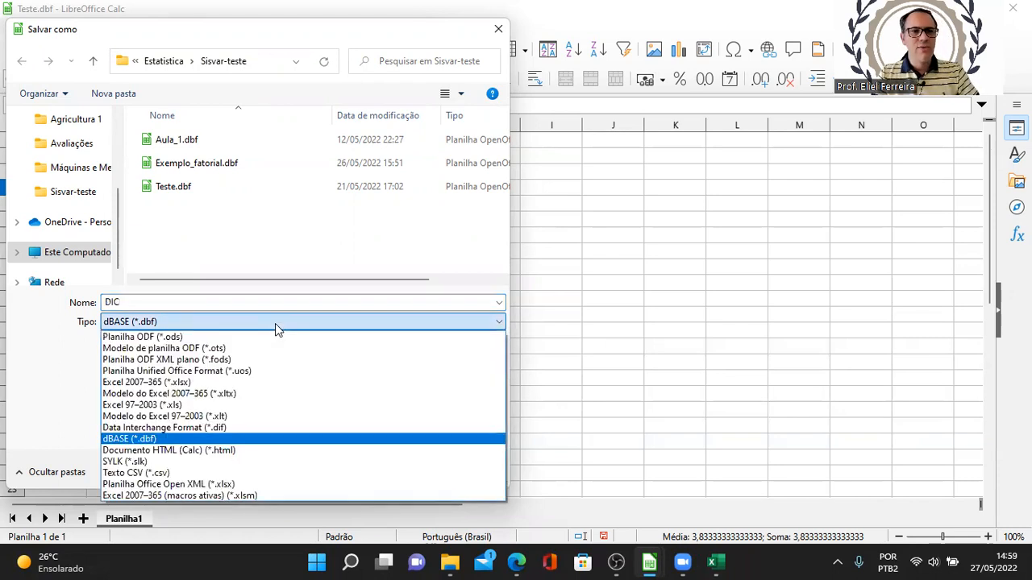
pyautogui.click(174, 440)
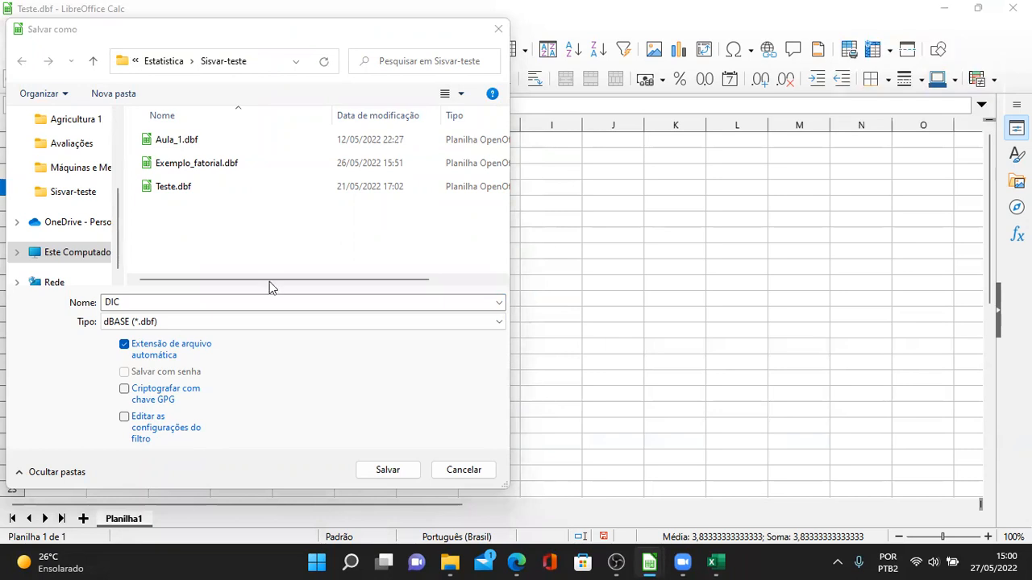
pyautogui.click(387, 470)
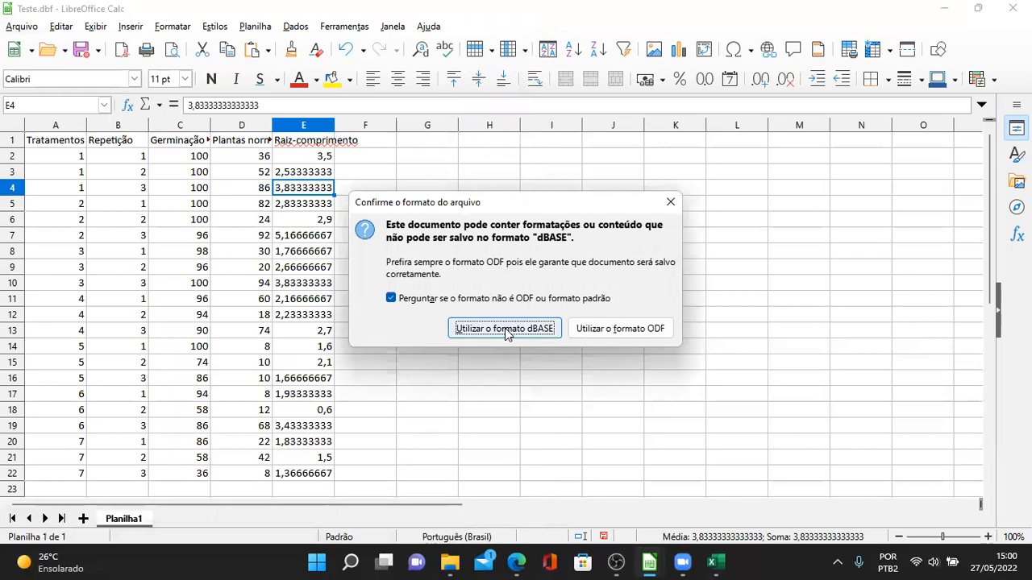
pyautogui.click(505, 328)
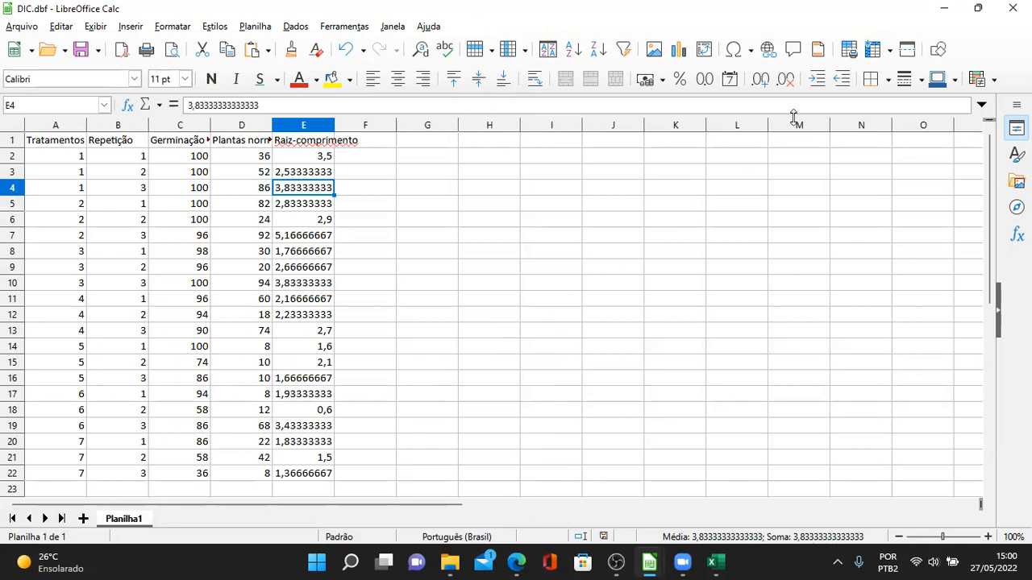
# - Minimize the open spreadsheet windows and launch Sisvar from the desktop
pyautogui.click(943, 8)
pyautogui.click(944, 8)
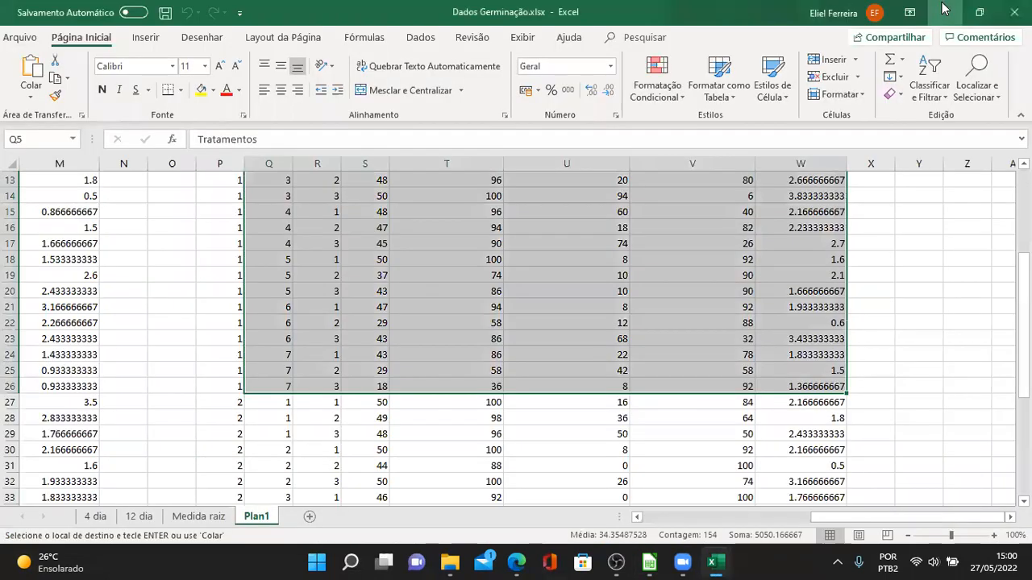
pyautogui.click(944, 8)
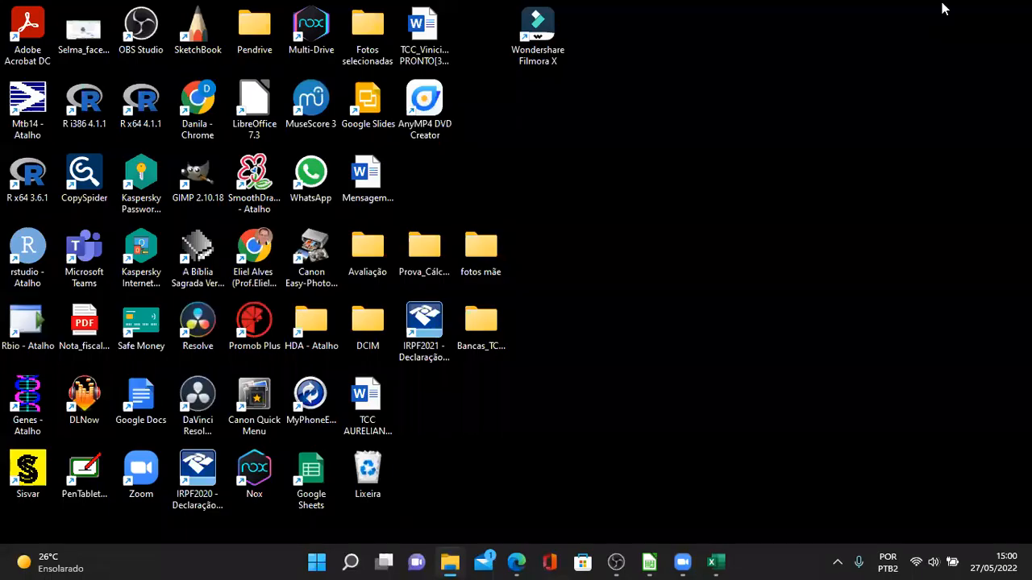
pyautogui.doubleClick(25, 472)
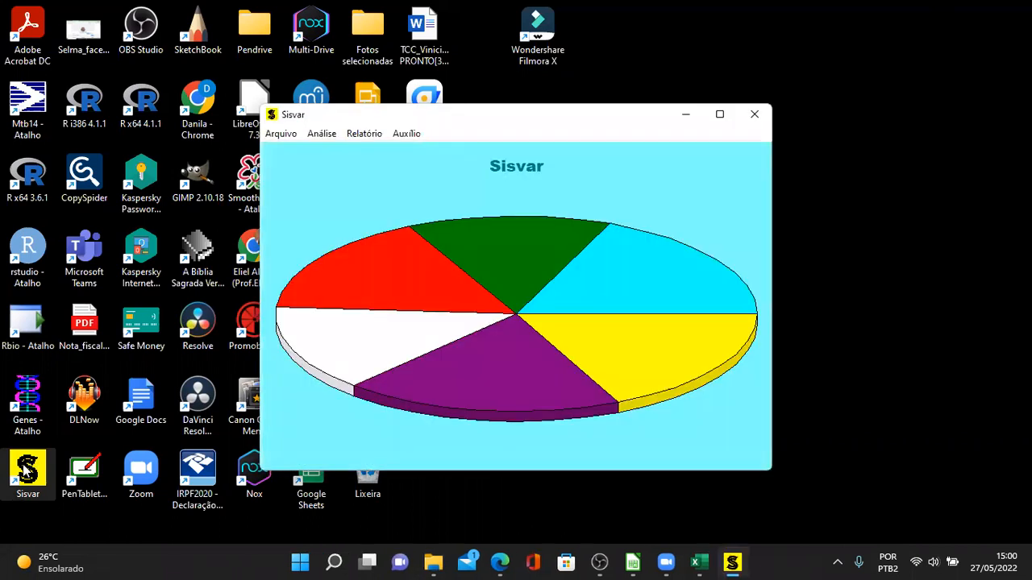
# - Start an Anava analysis and load DIC.dbf from the Sisvar-teste folder as its data file
pyautogui.click(321, 133)
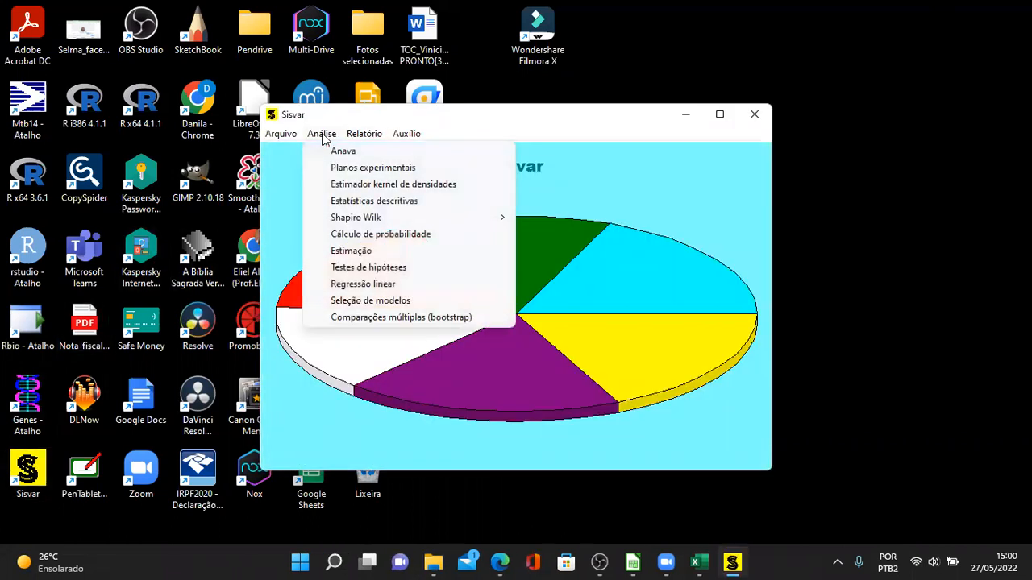
pyautogui.click(339, 153)
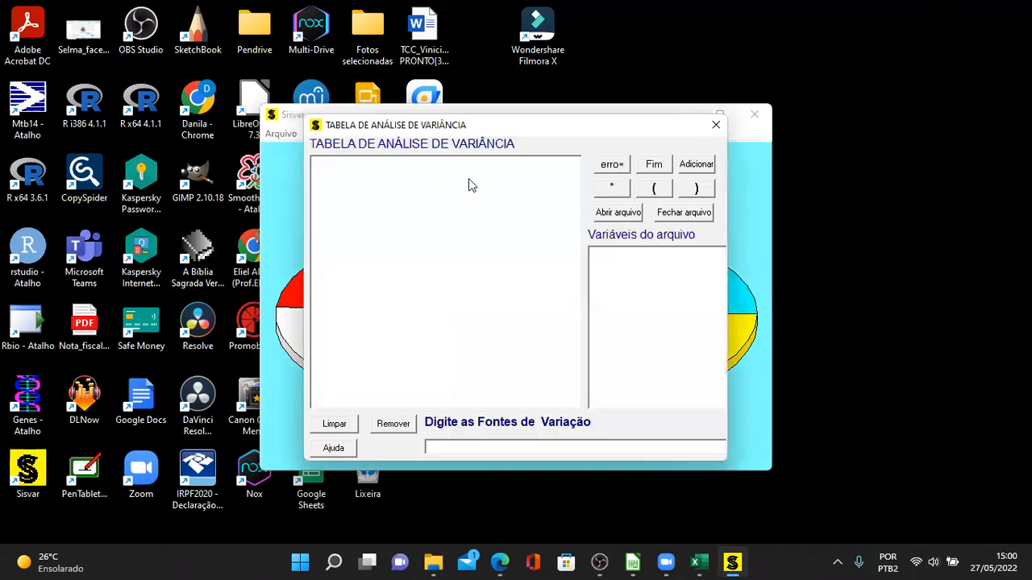
pyautogui.click(619, 214)
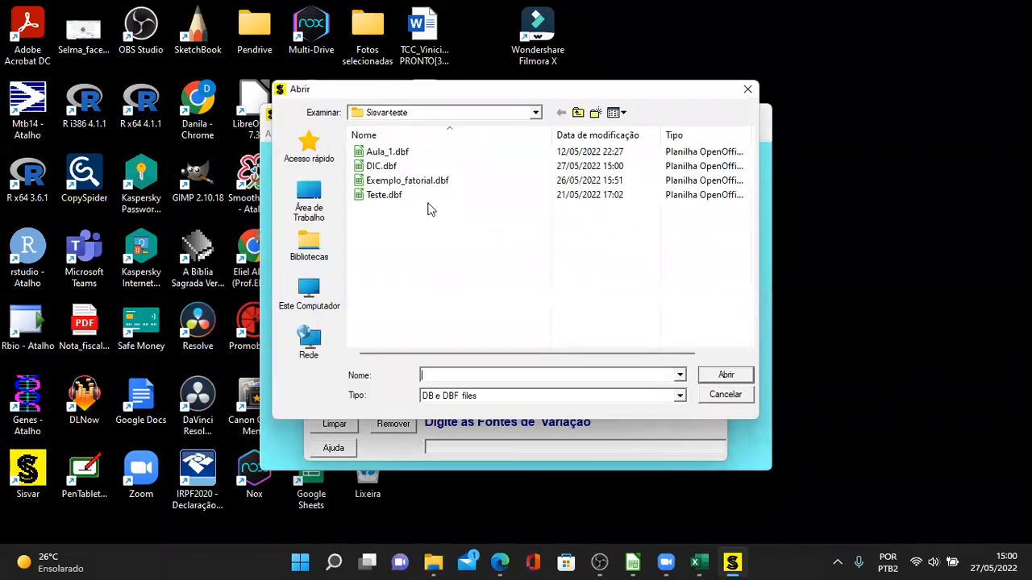
pyautogui.click(387, 169)
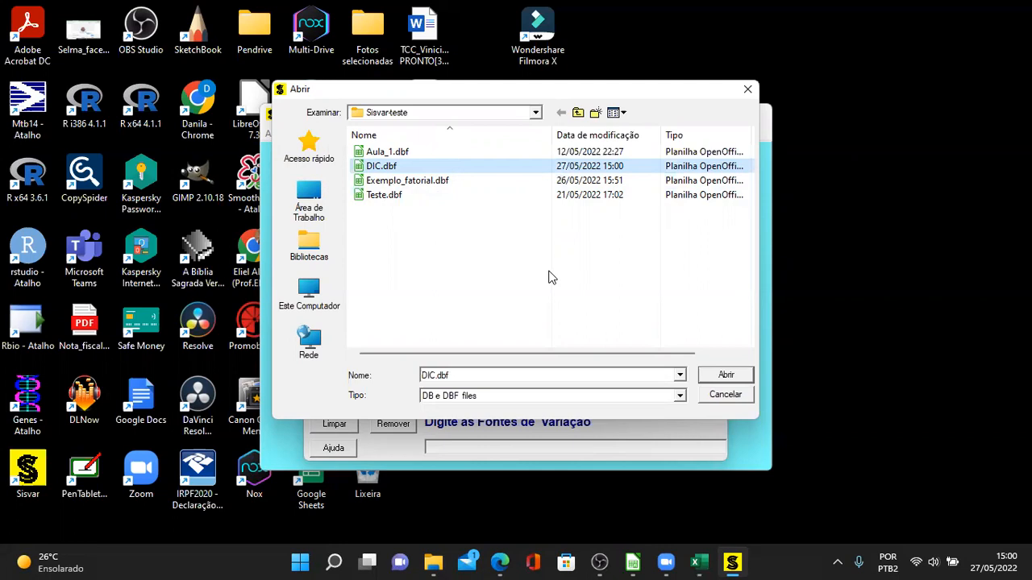
pyautogui.click(728, 375)
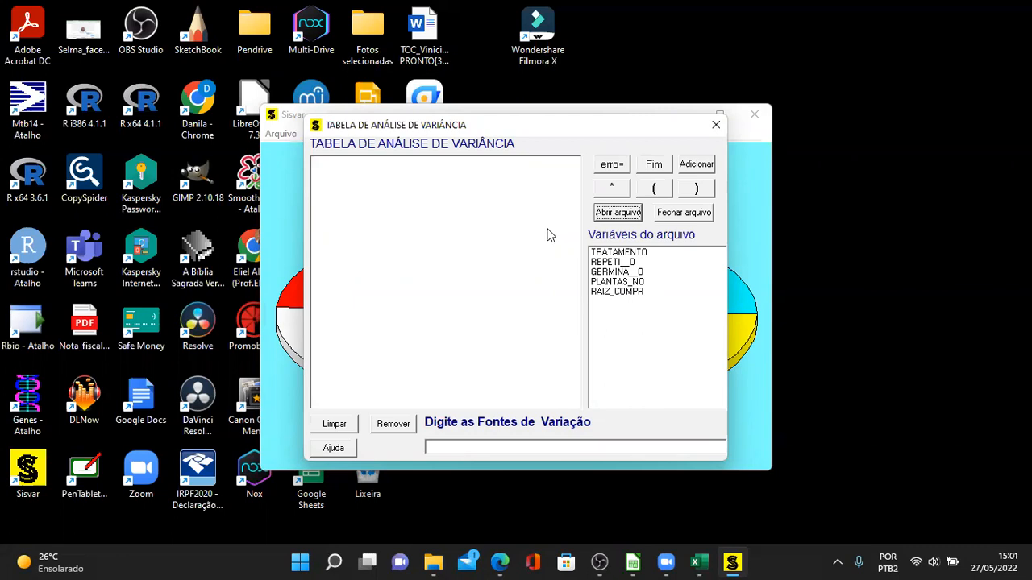
# - Add TRATAMENTO as the source of variation and close the analysis of variance table
pyautogui.doubleClick(603, 253)
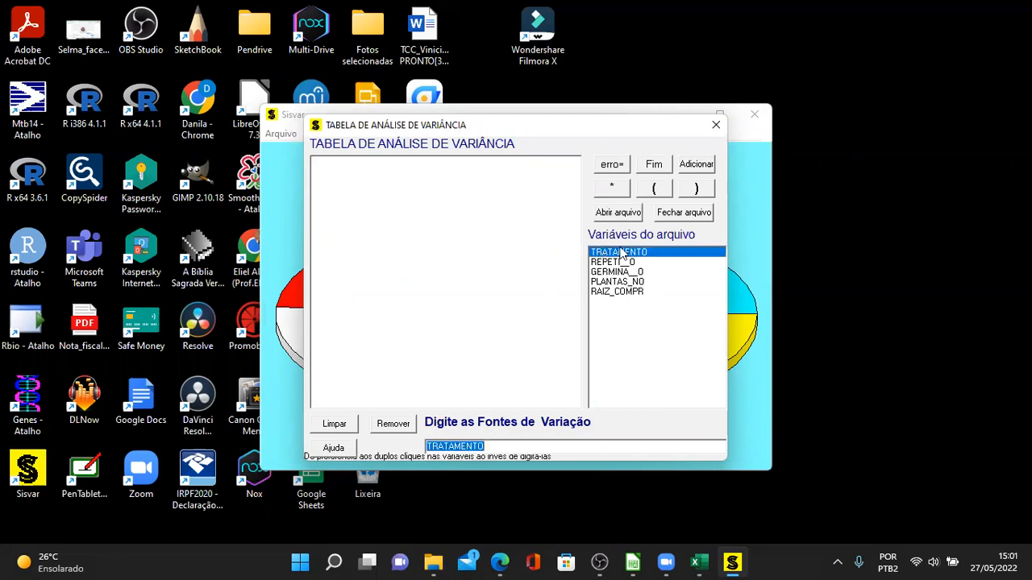
pyautogui.click(697, 165)
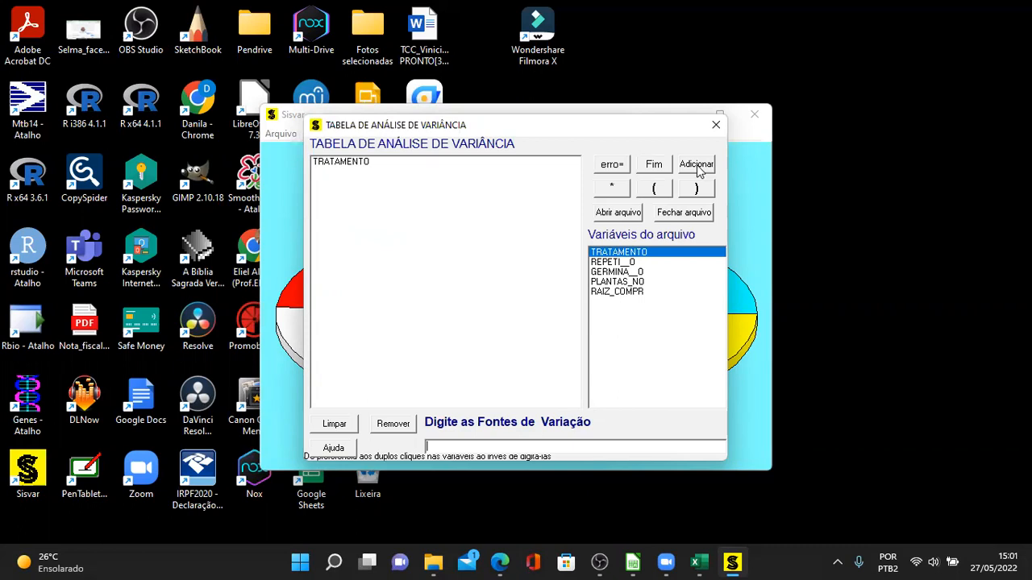
pyautogui.click(654, 165)
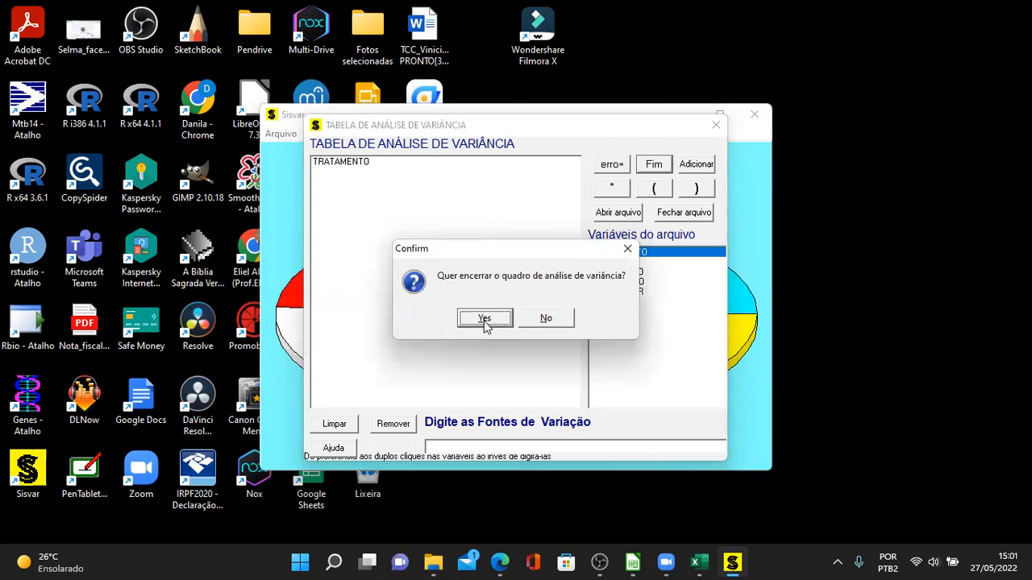
pyautogui.click(484, 319)
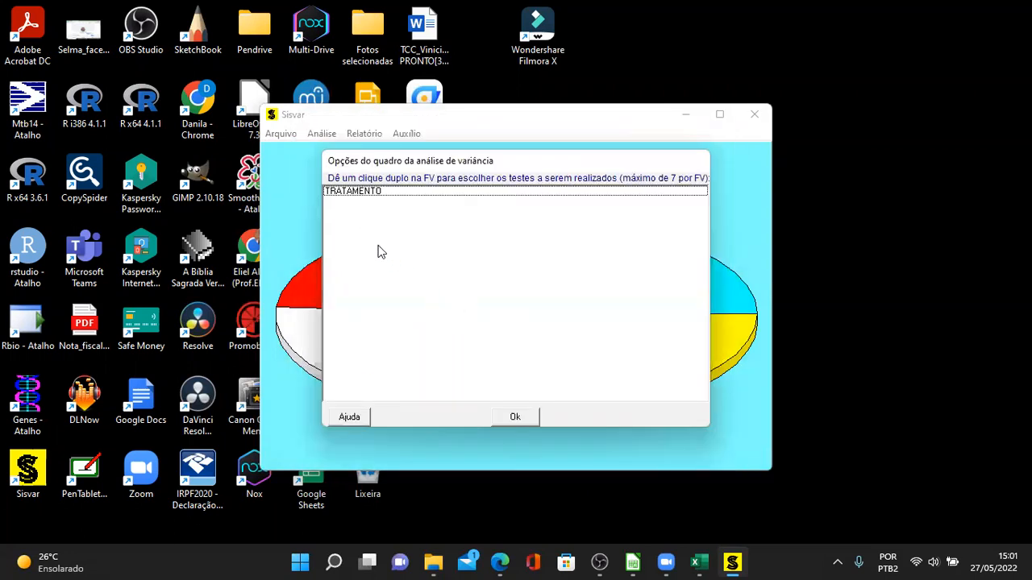
# - Choose the Tukey test for the TRATAMENTO source of variation and accept the analysis options
pyautogui.doubleClick(357, 193)
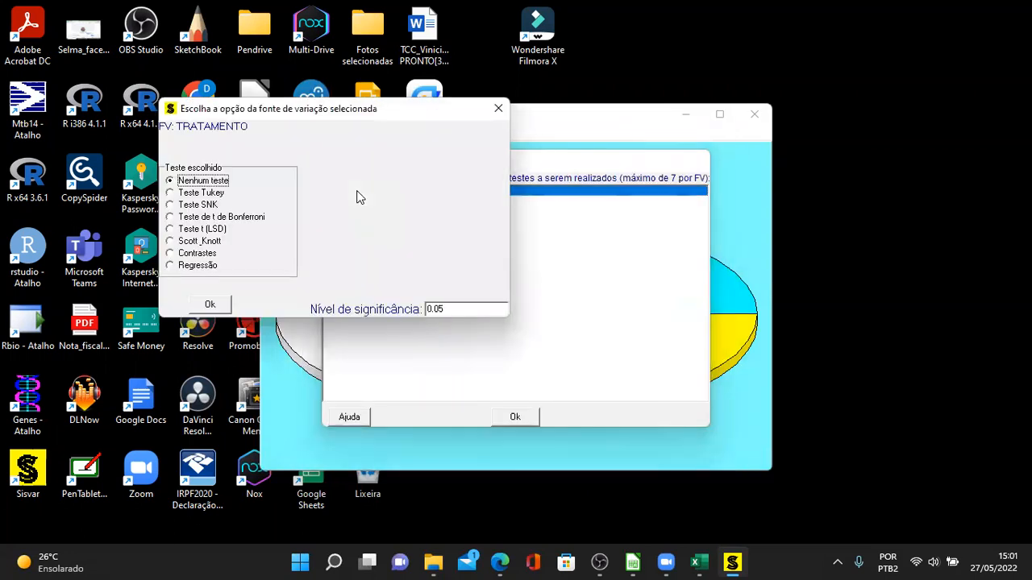
pyautogui.click(170, 194)
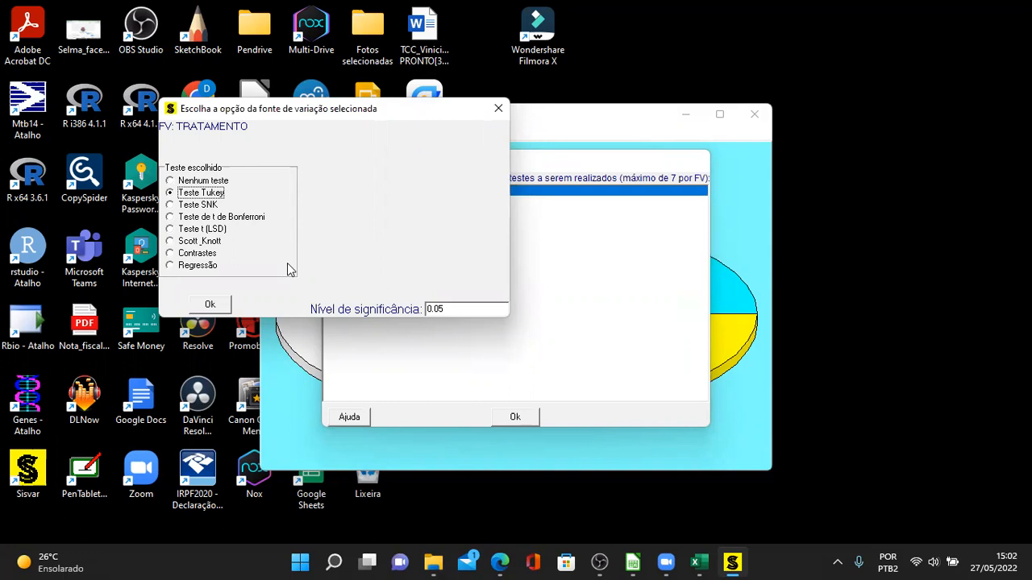
pyautogui.click(218, 307)
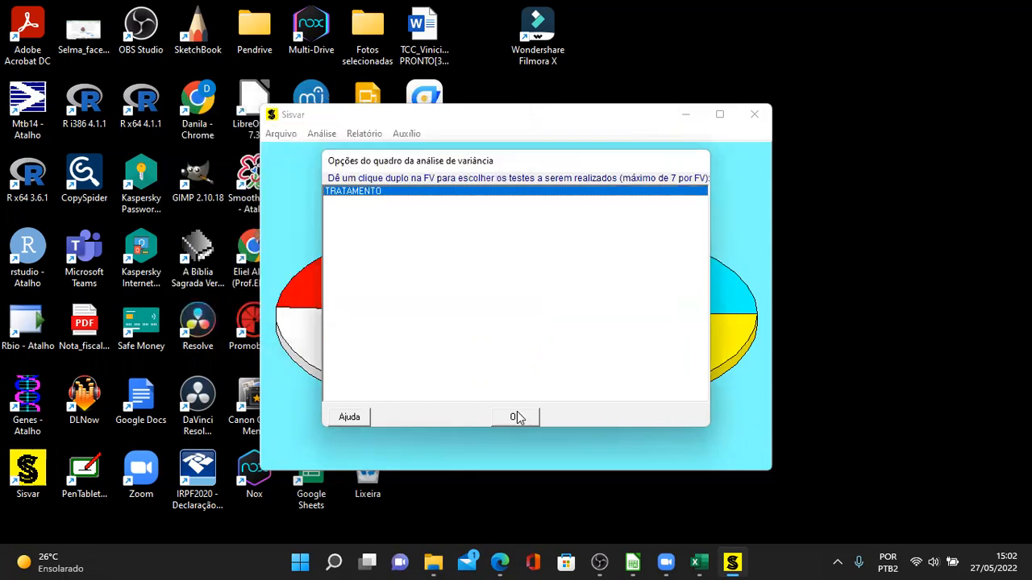
pyautogui.click(517, 417)
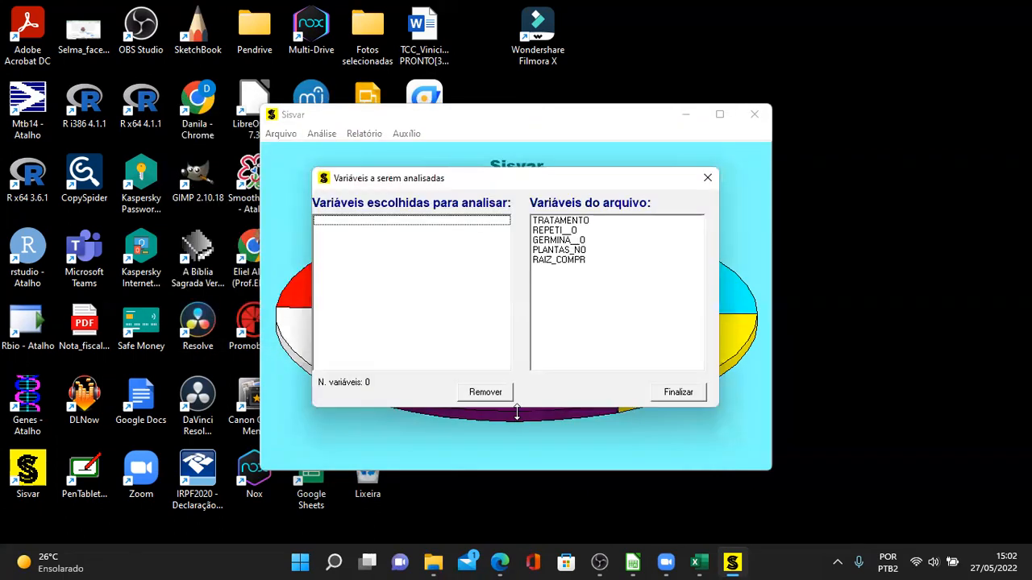
# - Add GERMINA__O, PLANTAS_NO and RAIZ_COMPR to the variables chosen for analysis
pyautogui.doubleClick(567, 240)
pyautogui.doubleClick(566, 251)
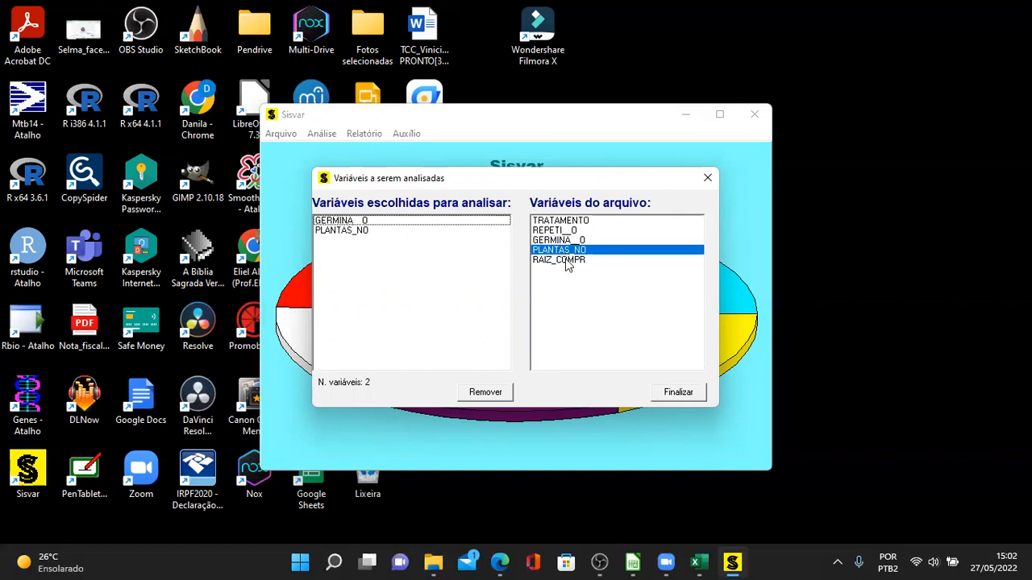
pyautogui.doubleClick(567, 261)
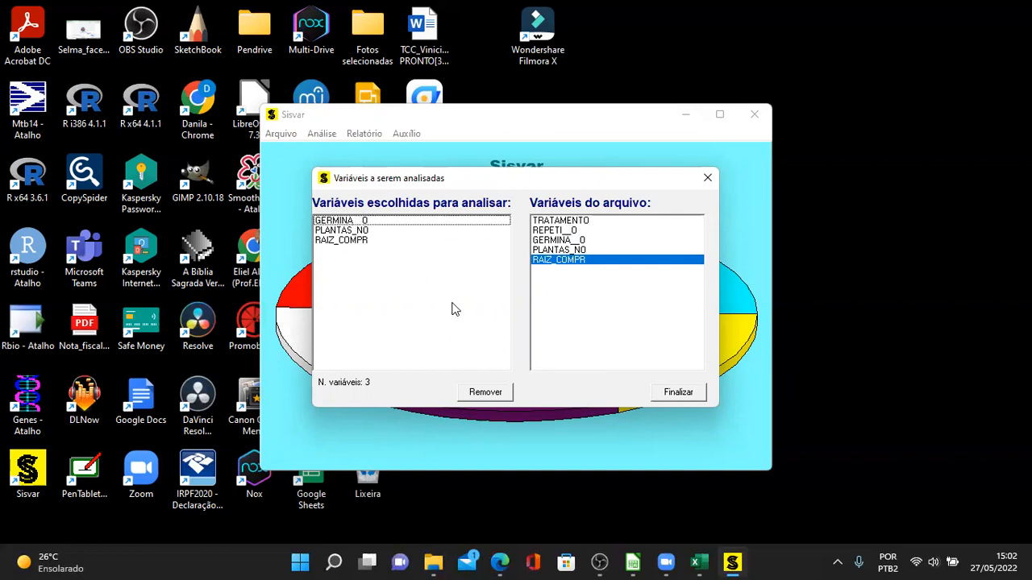
# - Remove RAIZ_COMPR from the chosen variables and add it back to the selection
pyautogui.click(339, 242)
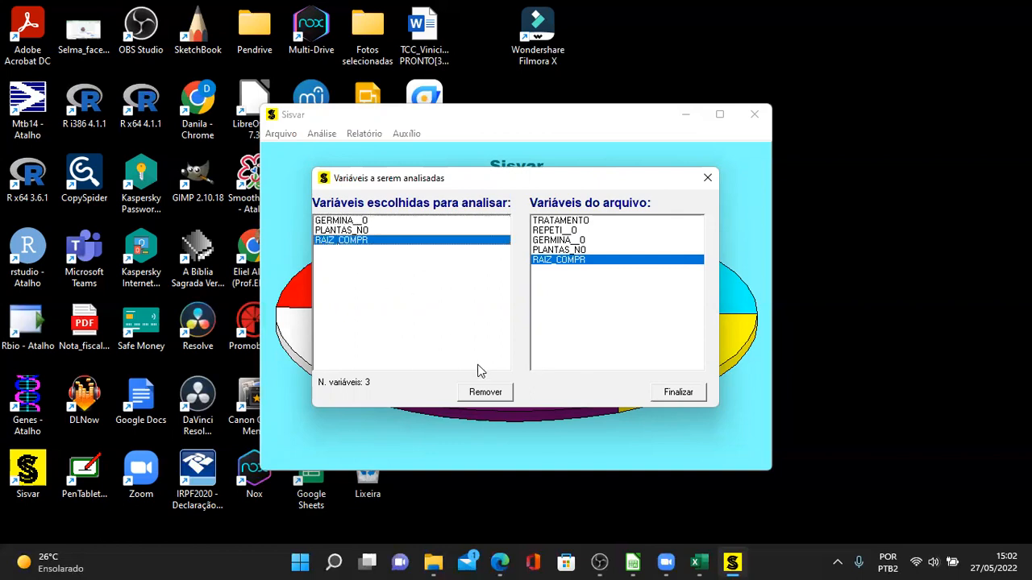
pyautogui.click(486, 393)
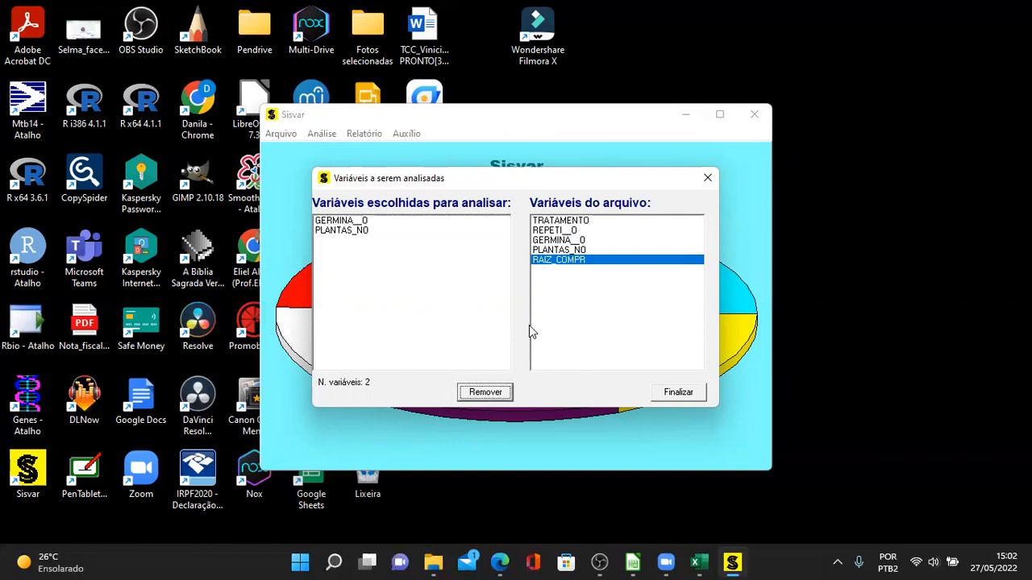
pyautogui.doubleClick(561, 266)
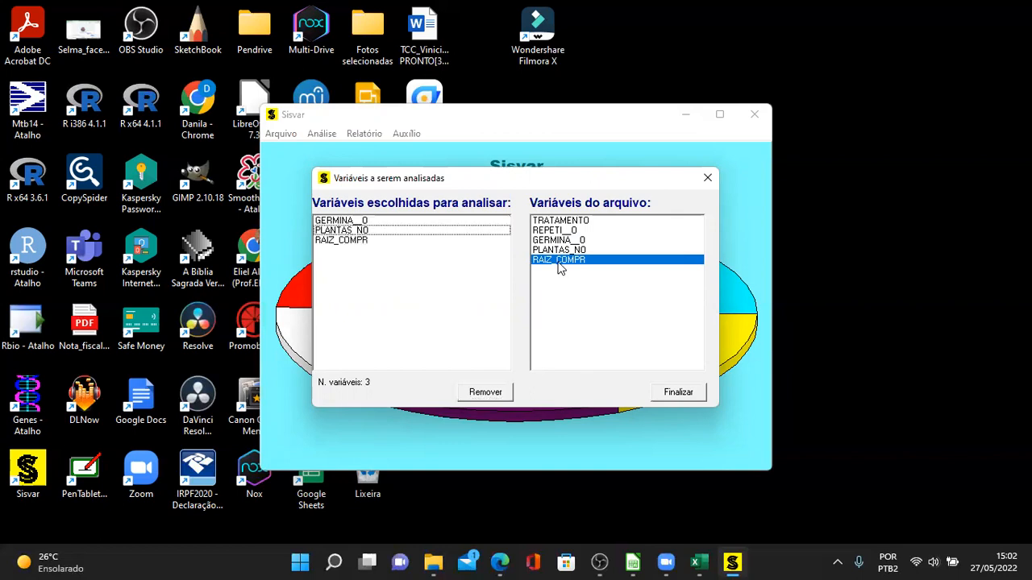
# - Finalize the variable selection, view the transformation options for RAIZ_COMPR, and generate the report without transforming any variable
pyautogui.click(676, 396)
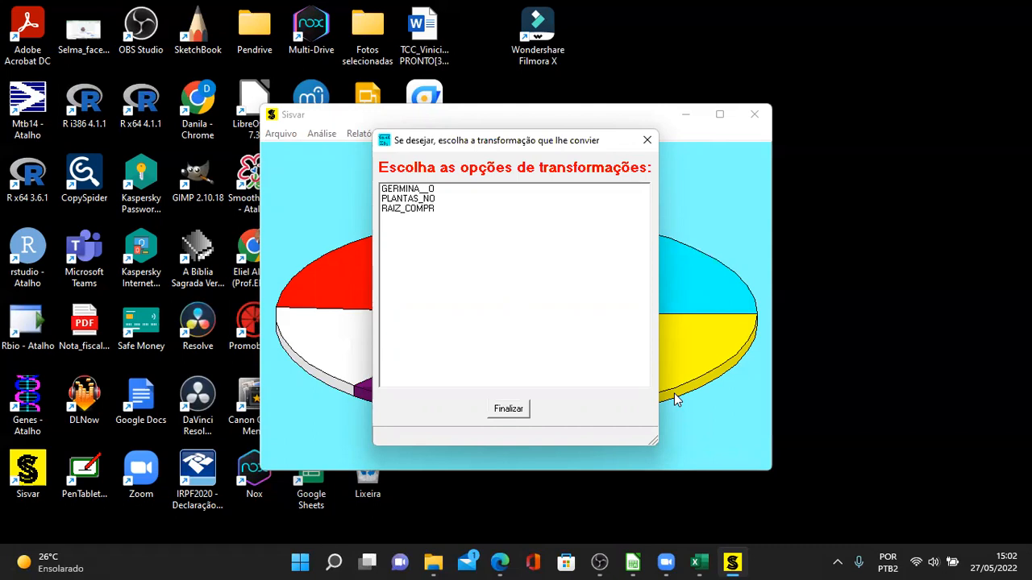
pyautogui.click(417, 211)
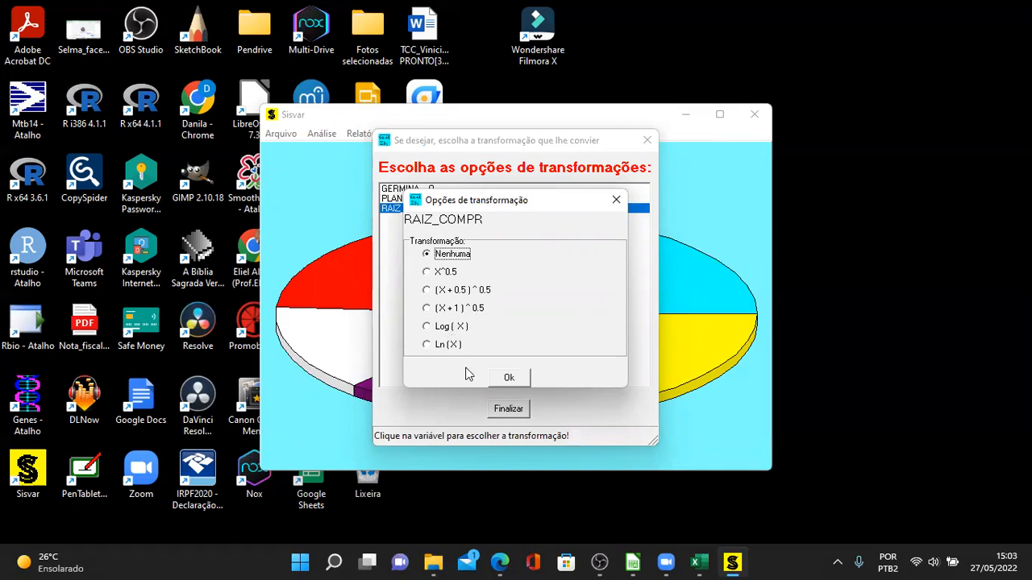
pyautogui.click(616, 200)
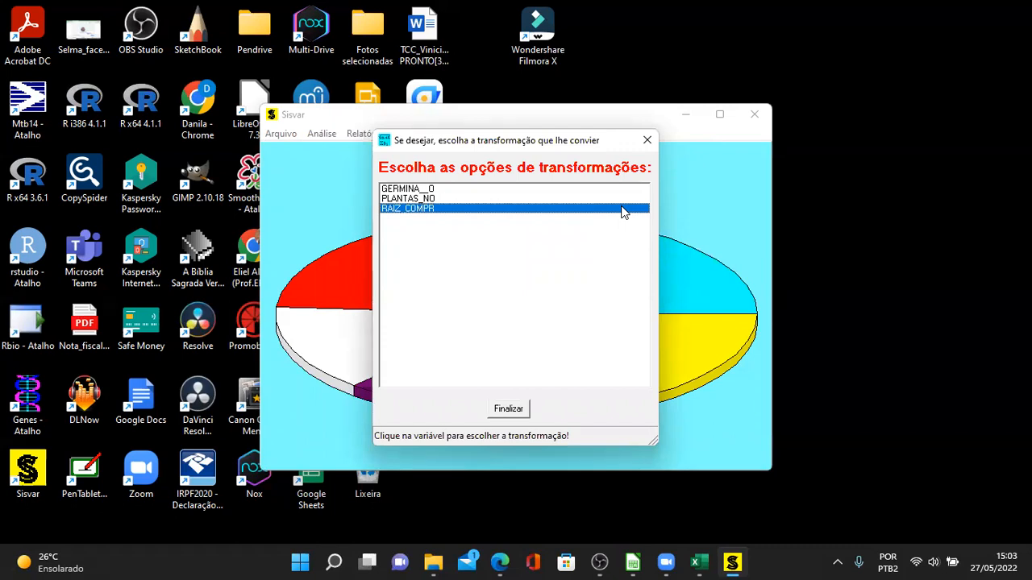
pyautogui.click(508, 409)
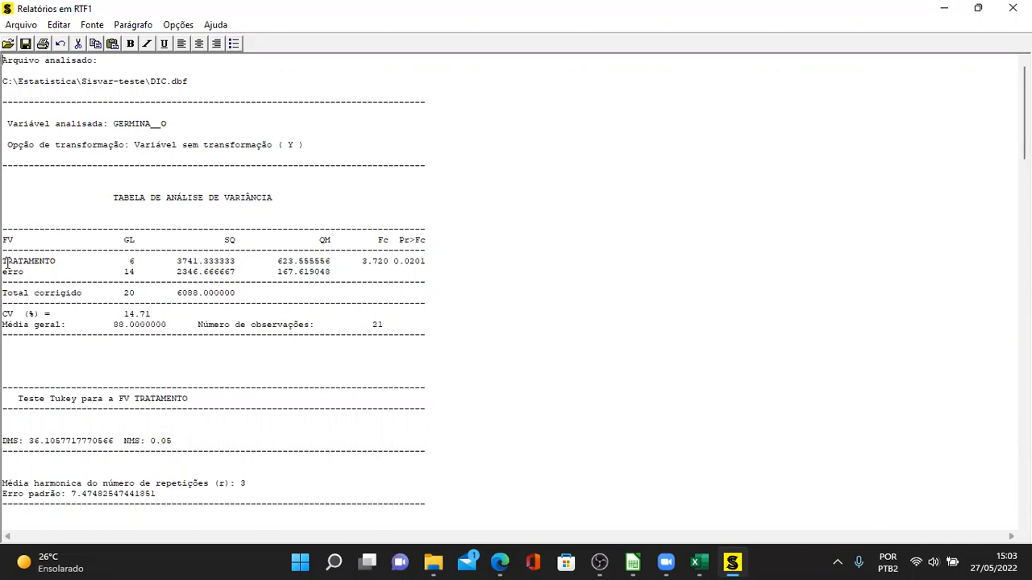
# - Examine the treatment and error rows and the degrees of freedom in the GERMINA__O analysis of variance table
pyautogui.moveTo(3, 261); pyautogui.dragTo(200, 264)
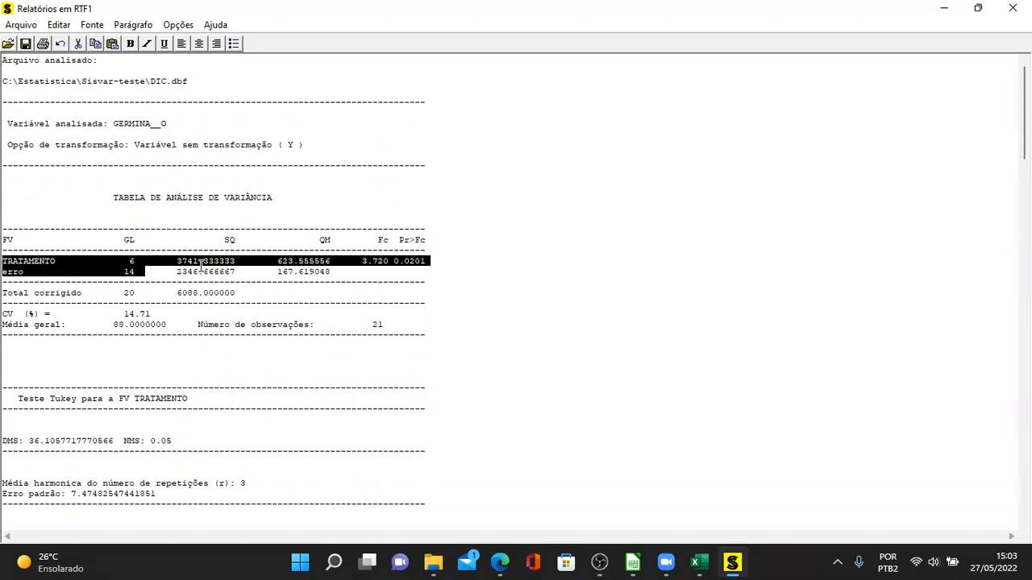
pyautogui.click(373, 270)
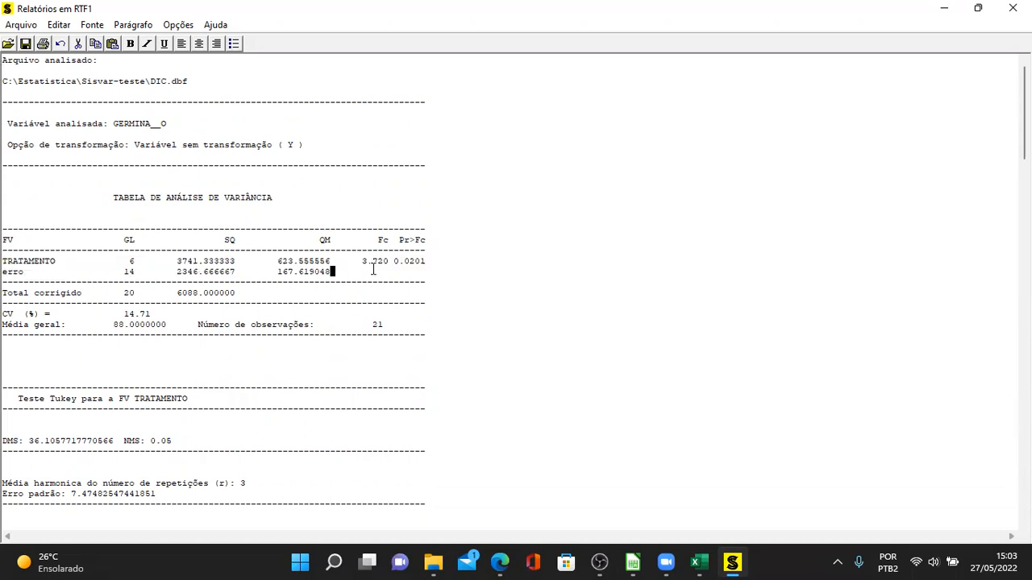
pyautogui.moveTo(369, 266); pyautogui.dragTo(176, 254)
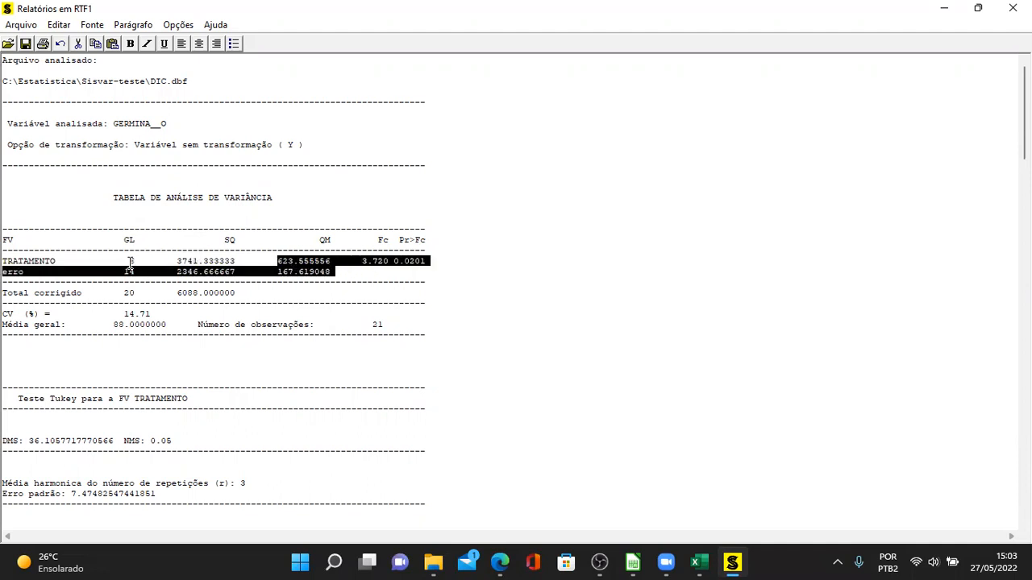
pyautogui.click(141, 264)
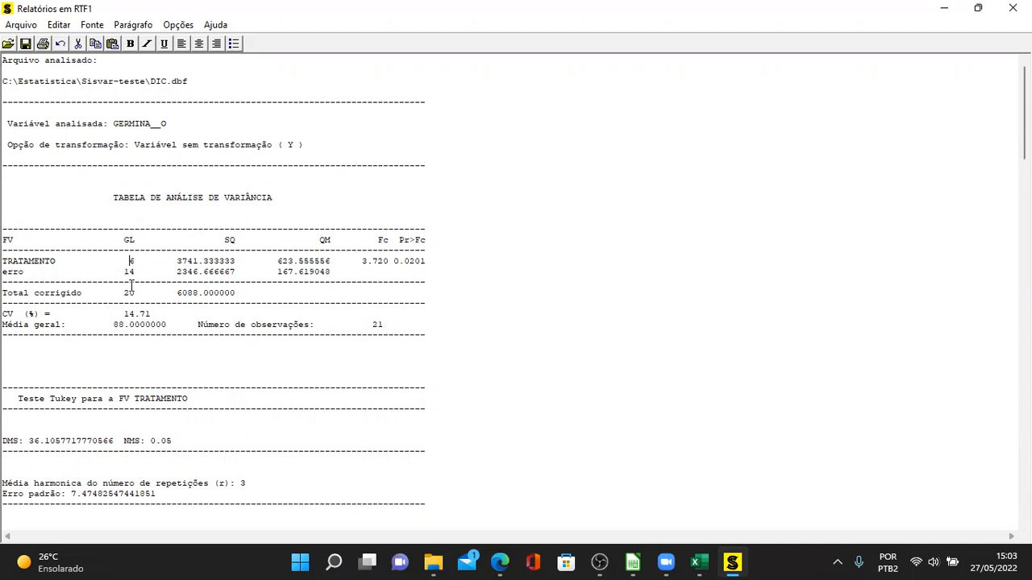
pyautogui.moveTo(124, 293); pyautogui.dragTo(136, 293)
pyautogui.moveTo(119, 260); pyautogui.dragTo(137, 260)
pyautogui.click(117, 271)
pyautogui.moveTo(118, 272); pyautogui.dragTo(135, 271)
pyautogui.click(611, 307)
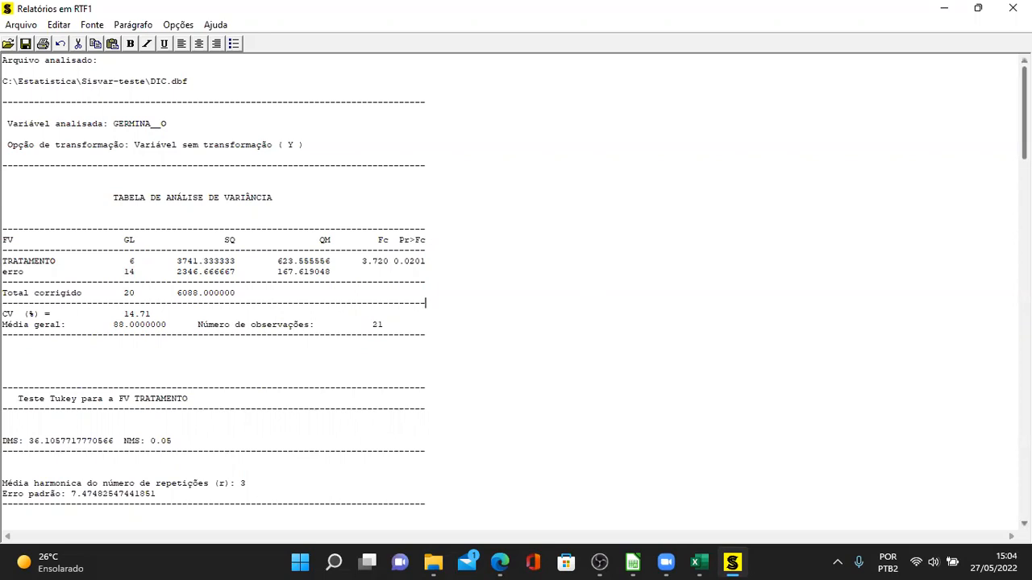
# - Check the analysed variable's name and the treatment's Pr>Fc value in the GERMINA__O section of the report
pyautogui.scroll(-1, 238, 99)
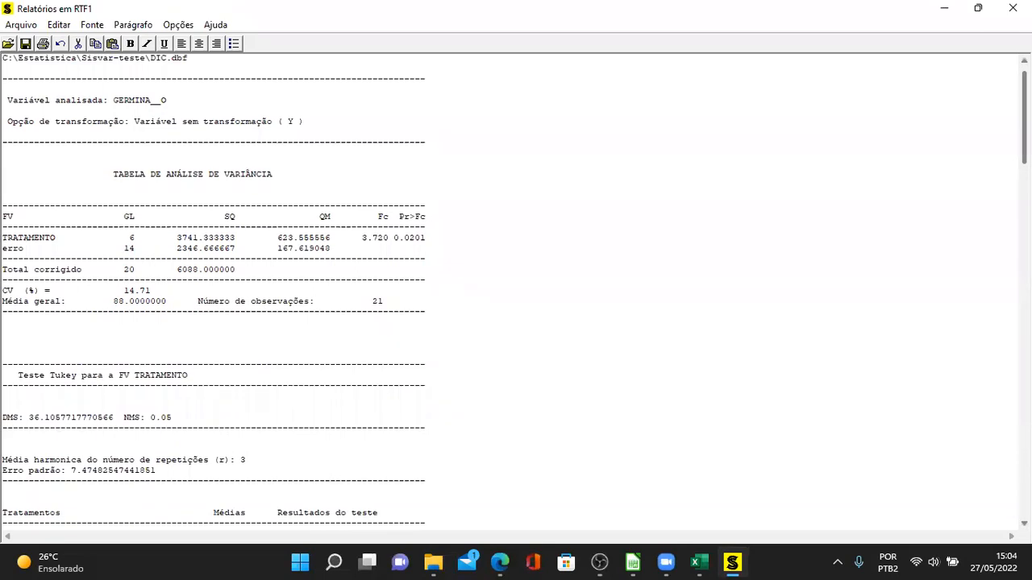
pyautogui.scroll(1, 238, 99)
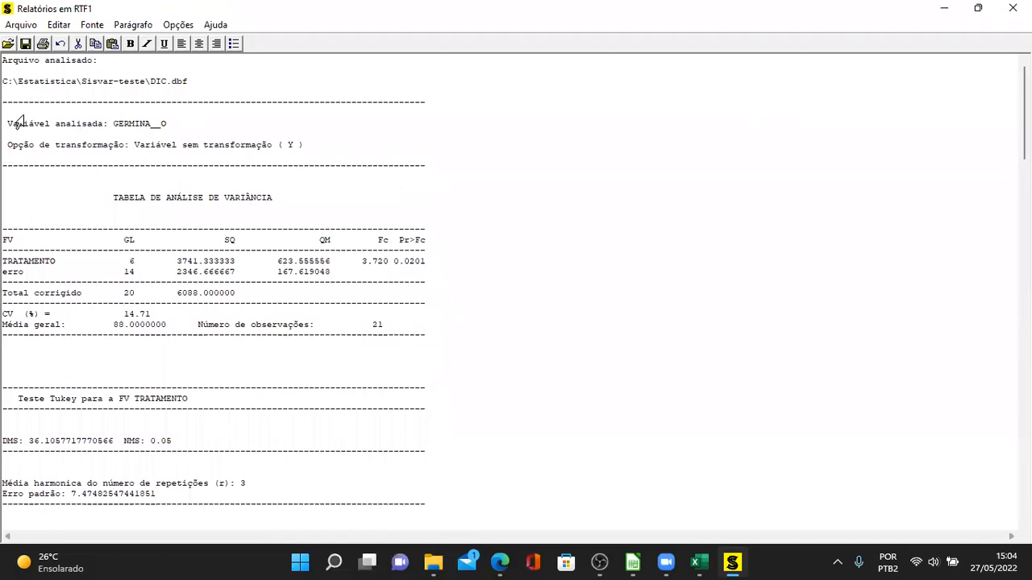
pyautogui.moveTo(11, 121); pyautogui.dragTo(182, 126)
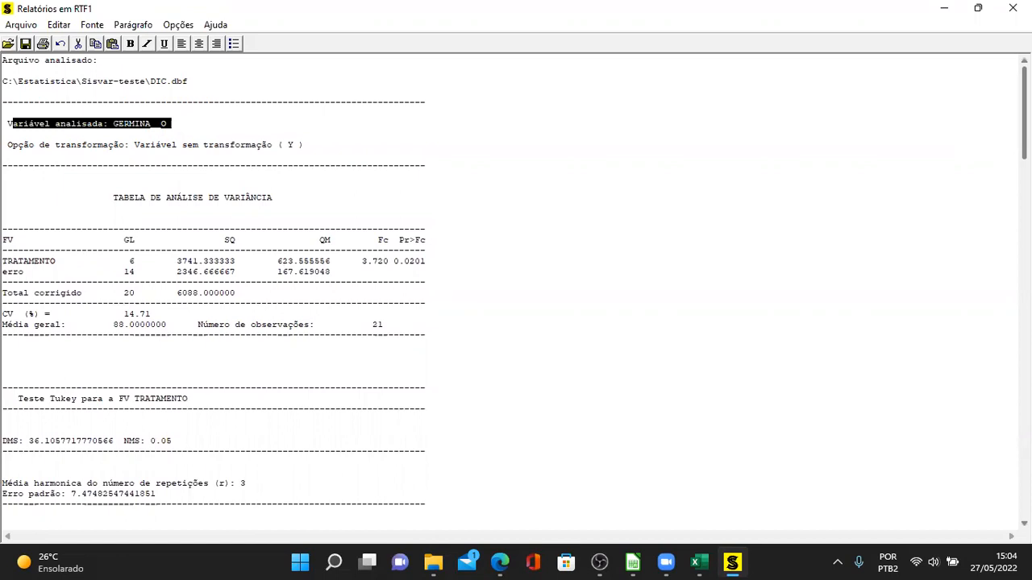
pyautogui.scroll(-9, 213, 313)
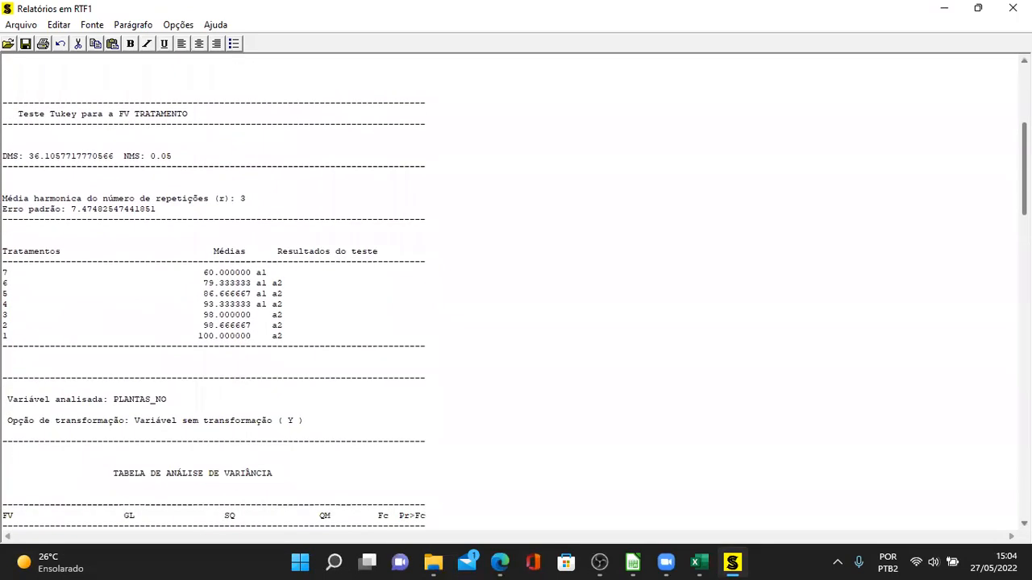
pyautogui.scroll(8, 653, 207)
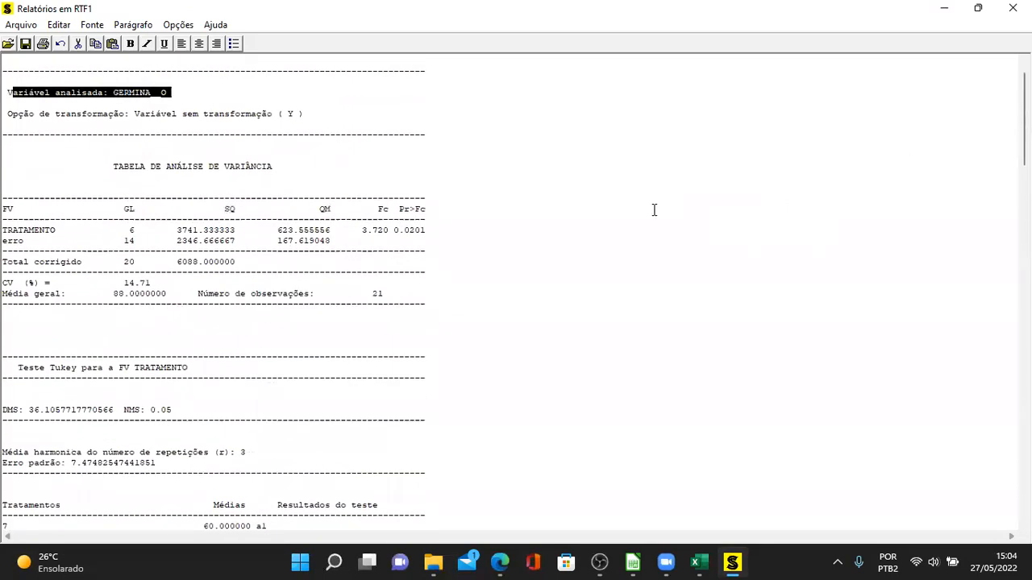
pyautogui.moveTo(388, 231); pyautogui.dragTo(430, 231)
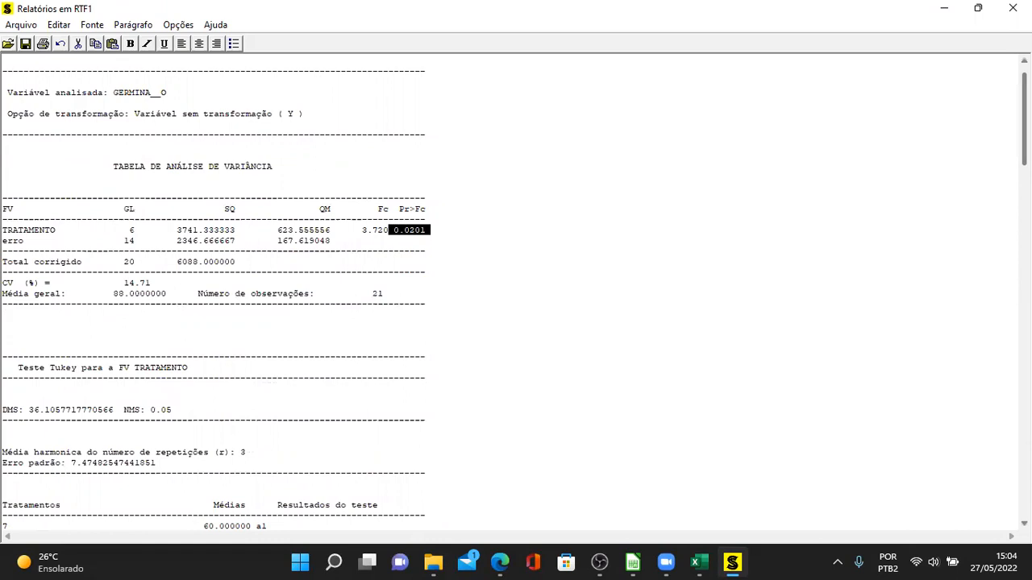
# - Compare the treatment means and their grouping letters in the Tukey test results for GERMINA__O
pyautogui.scroll(-6, 515, 294)
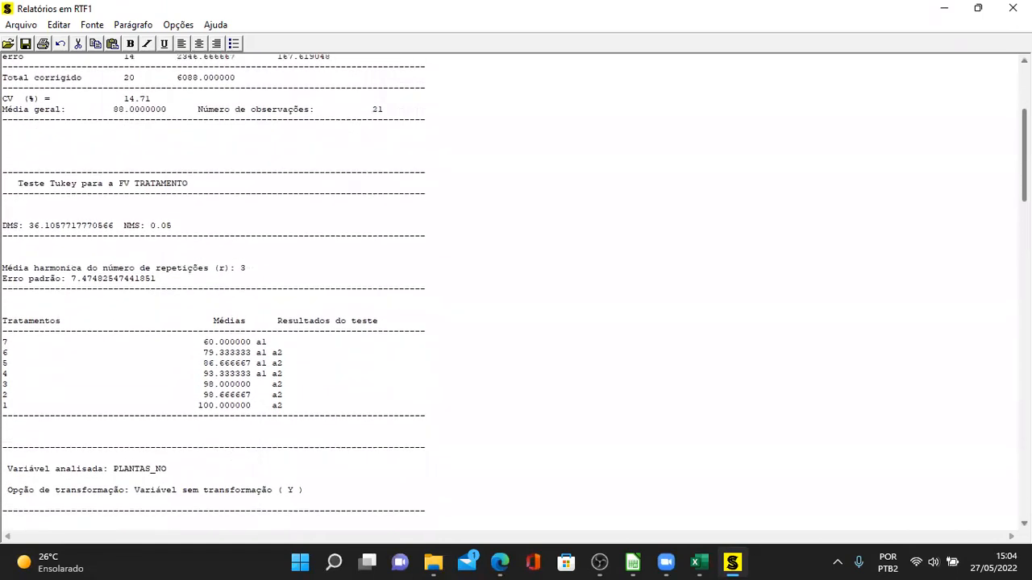
pyautogui.scroll(4, 515, 293)
pyautogui.scroll(-2, 514, 294)
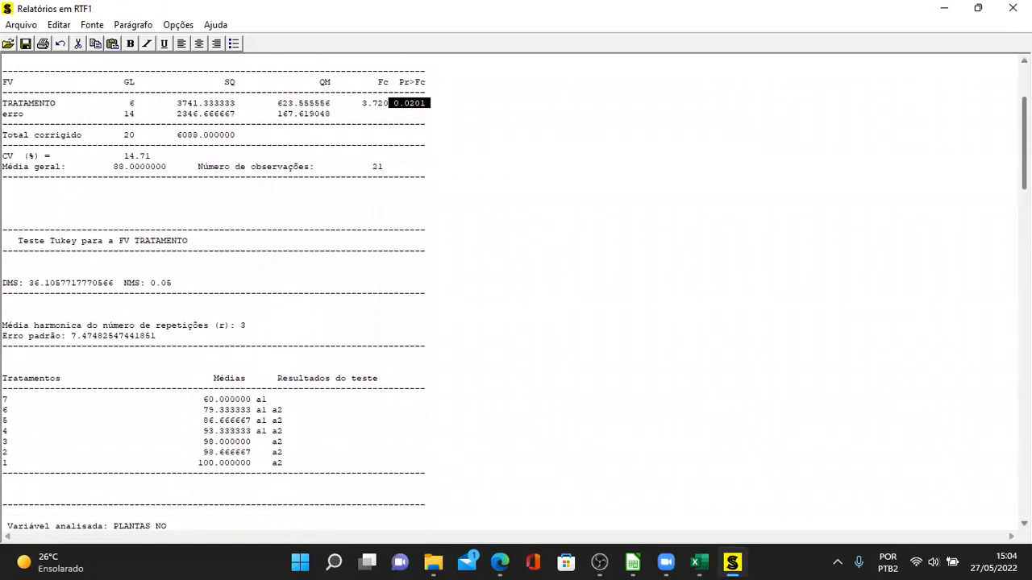
pyautogui.scroll(-4, 514, 293)
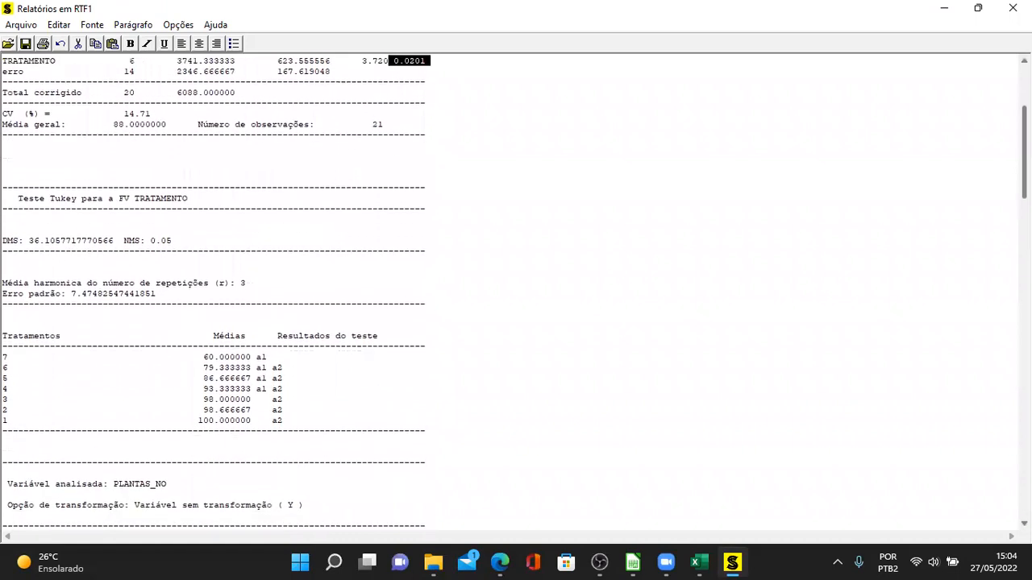
pyautogui.scroll(1, 445, 224)
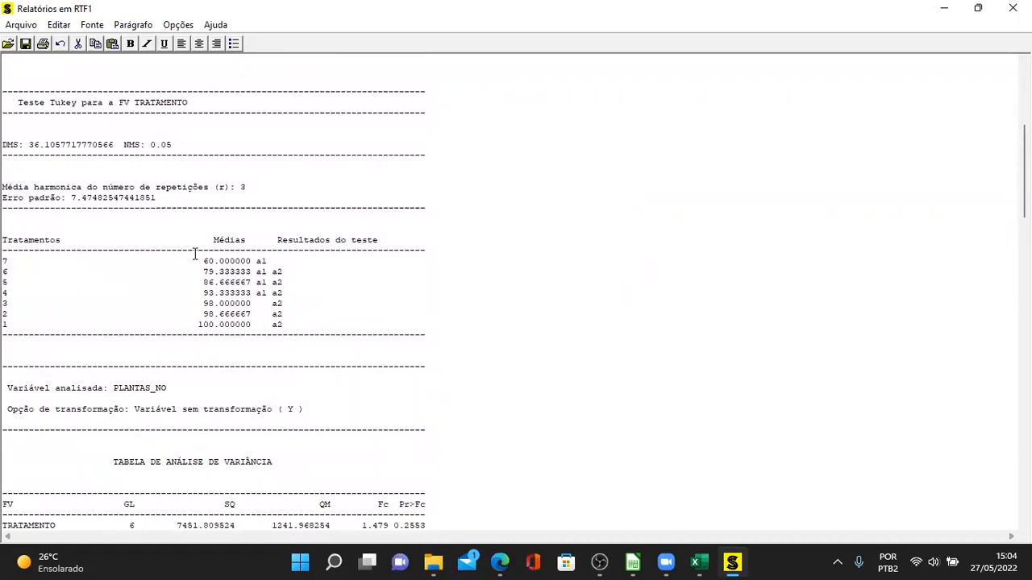
pyautogui.moveTo(255, 261); pyautogui.dragTo(270, 260)
pyautogui.moveTo(272, 272); pyautogui.dragTo(284, 277)
pyautogui.moveTo(194, 261); pyautogui.dragTo(274, 262)
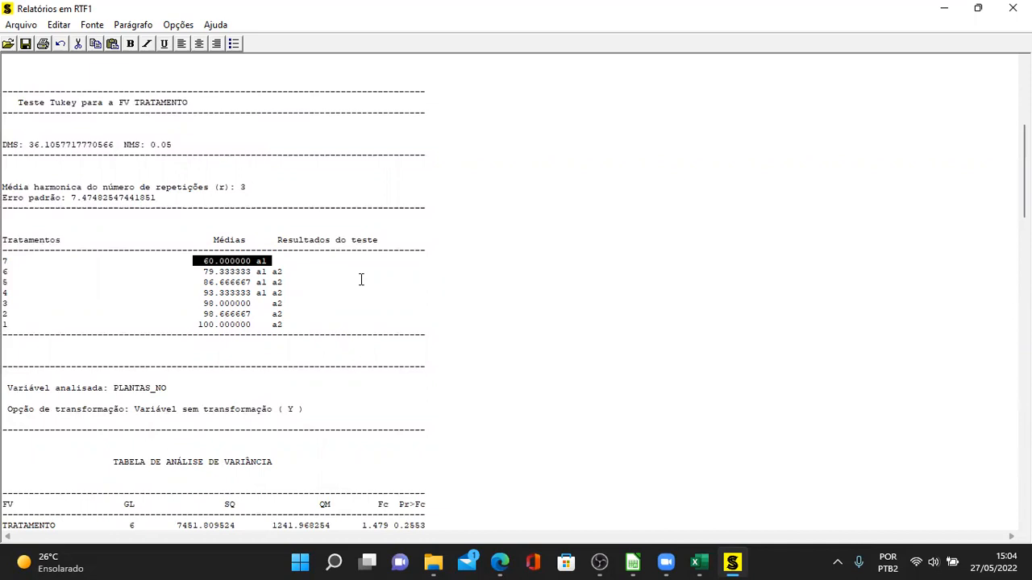
pyautogui.click(195, 324)
pyautogui.moveTo(249, 324); pyautogui.dragTo(285, 324)
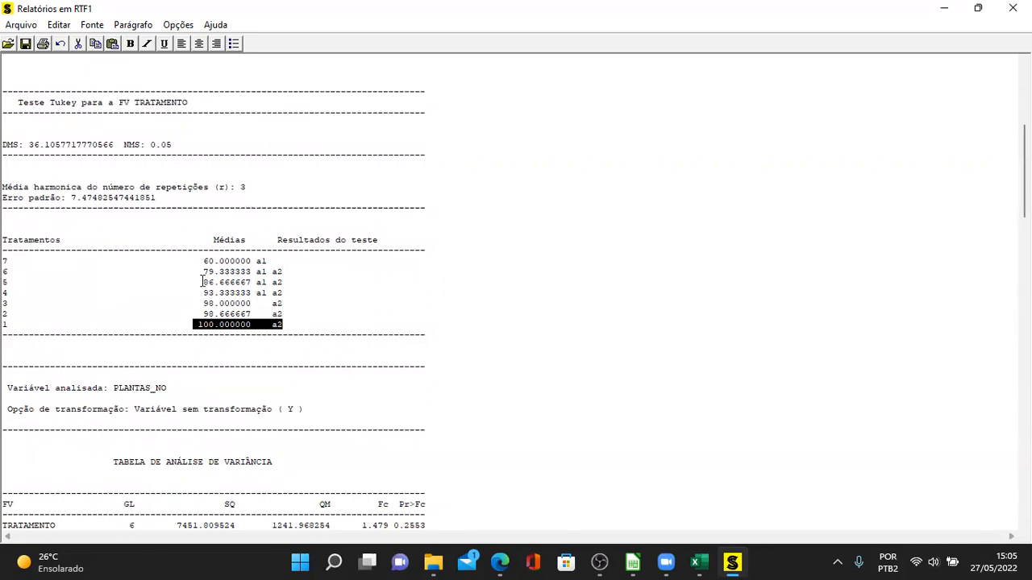
pyautogui.moveTo(4, 273); pyautogui.dragTo(299, 324)
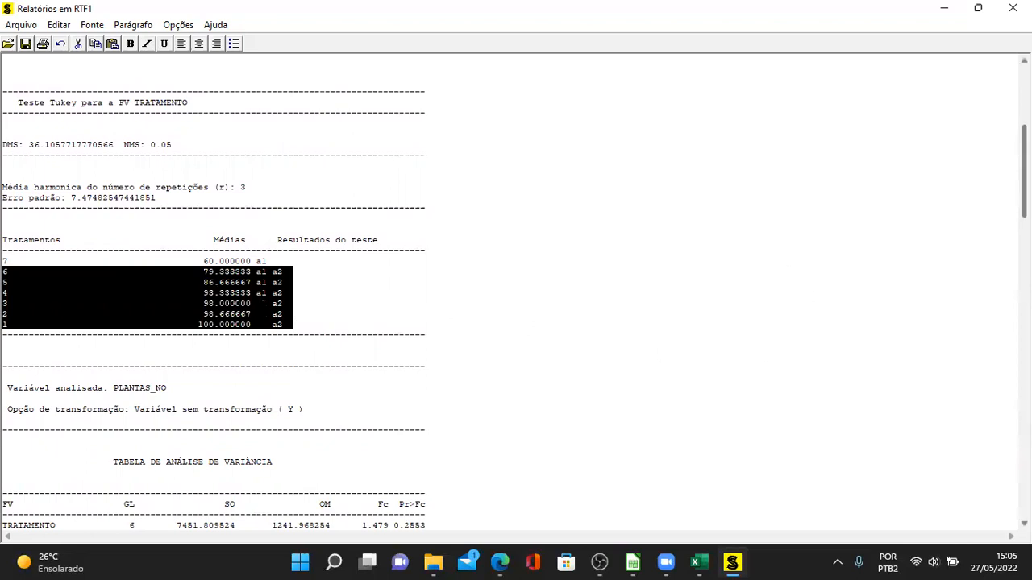
# - Examine the PLANTAS_NO section of the report, including the treatment's Pr>Fc value and the coefficient of variation
pyautogui.scroll(-11, 515, 294)
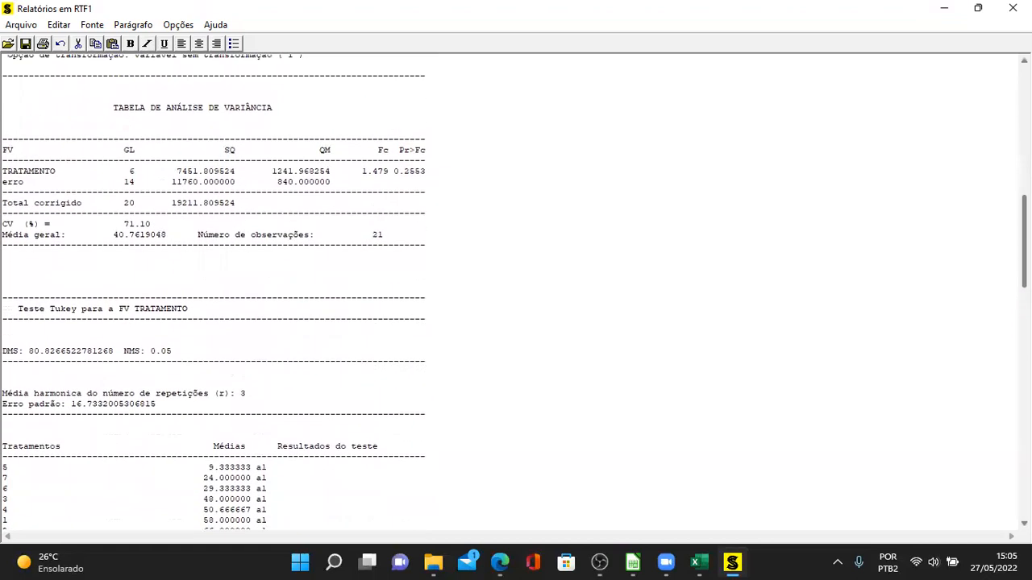
pyautogui.scroll(2, 515, 294)
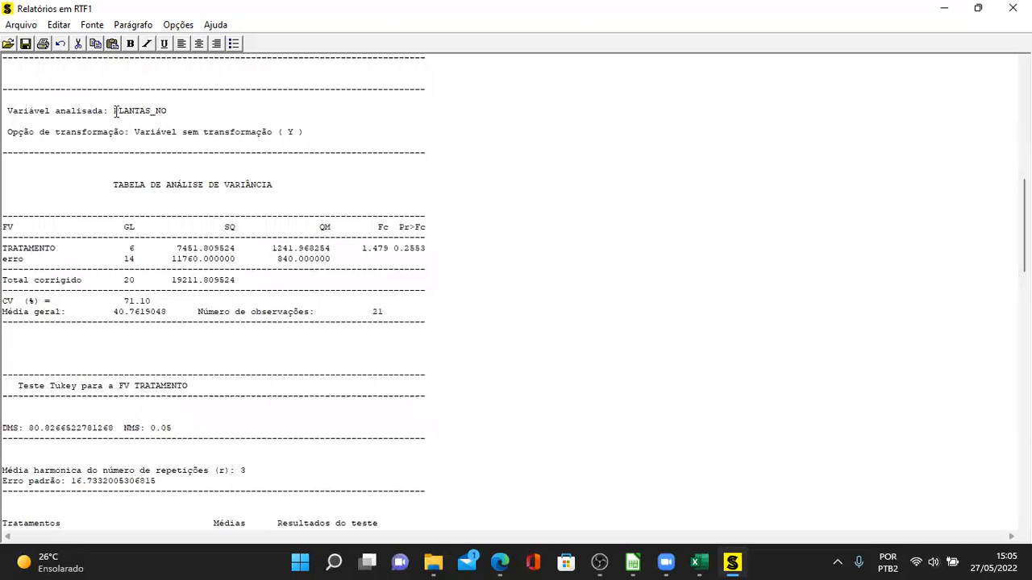
pyautogui.moveTo(114, 110); pyautogui.dragTo(168, 110)
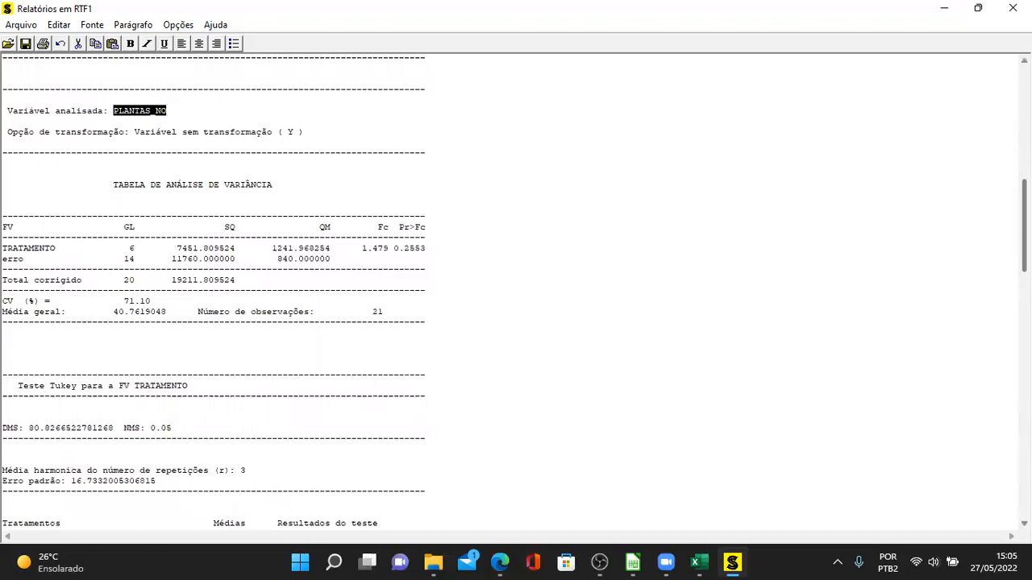
pyautogui.scroll(-10, 214, 292)
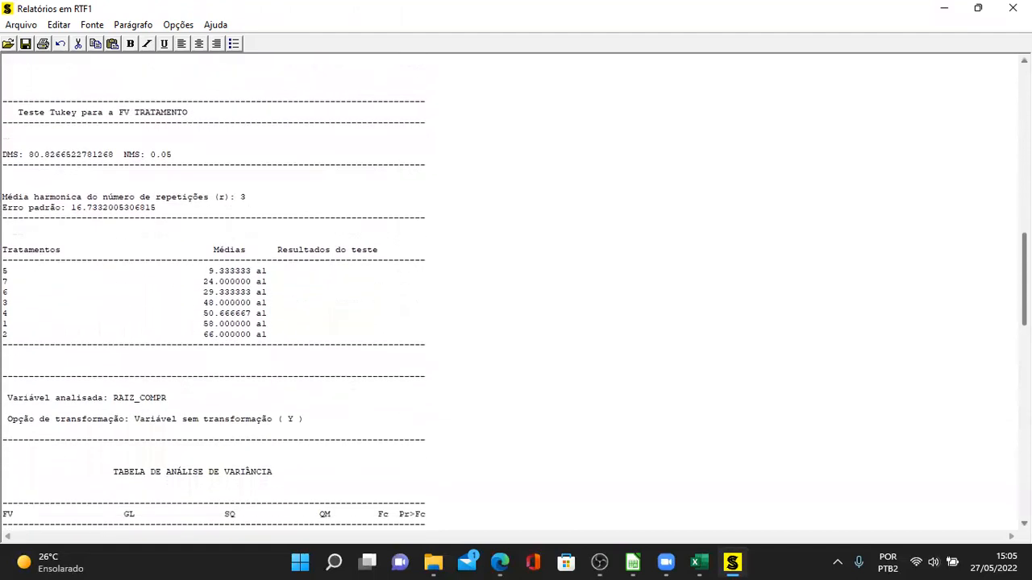
pyautogui.scroll(-9, 214, 292)
pyautogui.scroll(11, 214, 291)
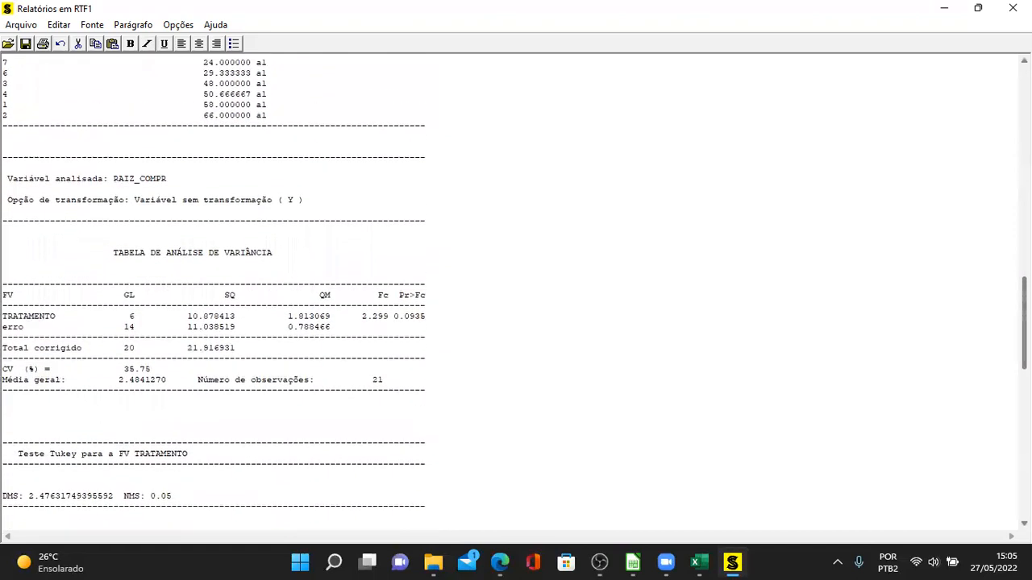
pyautogui.scroll(5, 214, 292)
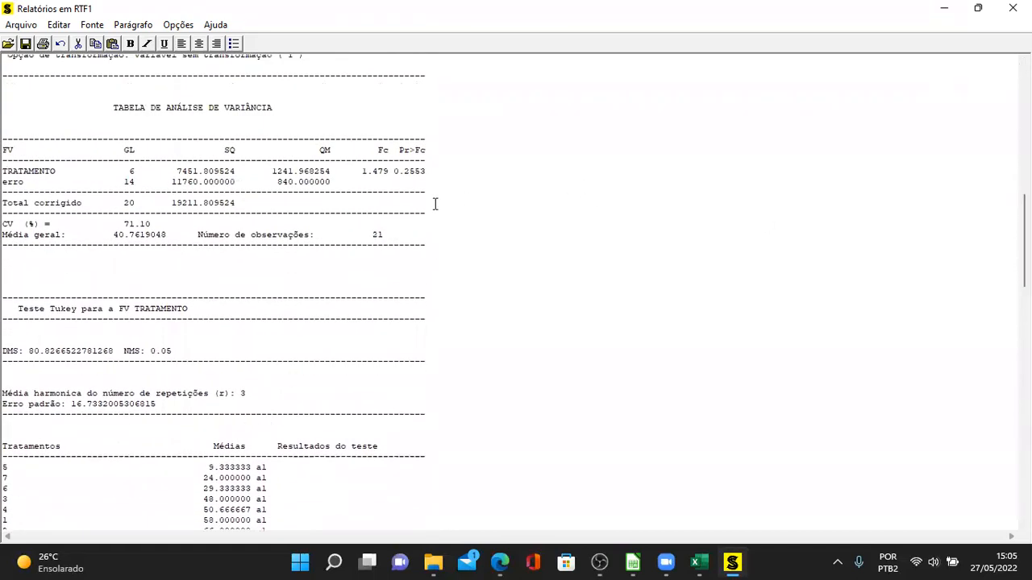
pyautogui.moveTo(390, 170); pyautogui.dragTo(430, 171)
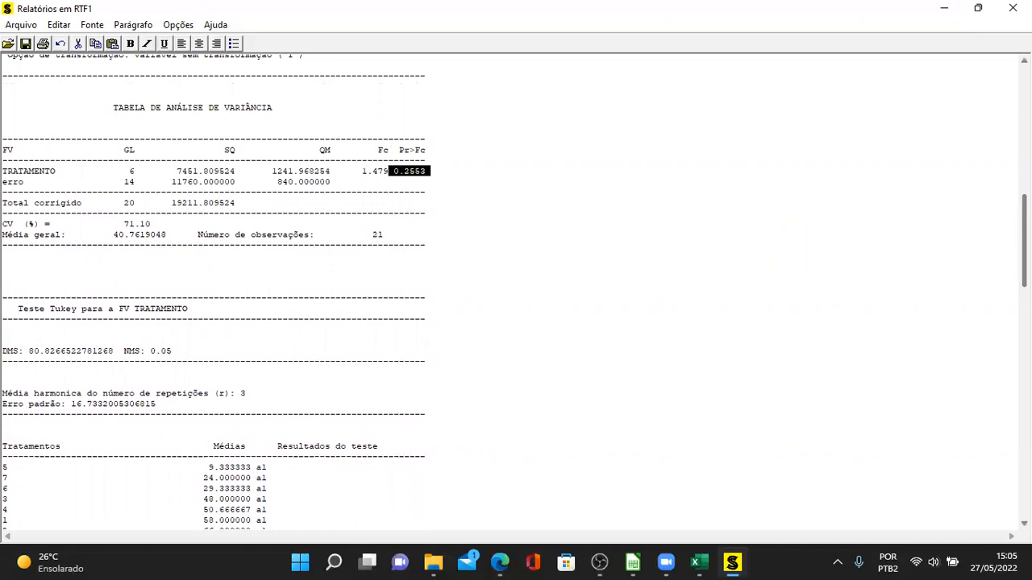
pyautogui.click(103, 223)
pyautogui.moveTo(103, 224); pyautogui.dragTo(157, 220)
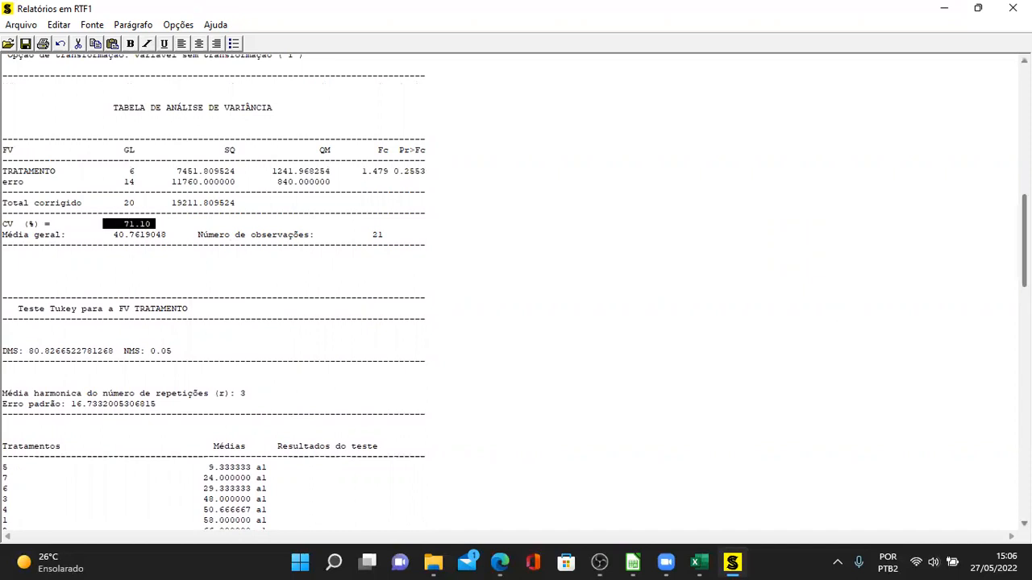
# - Compare the treatment means and their grouping letters in the Tukey test results for PLANTAS_NO
pyautogui.scroll(-6, 1023, 242)
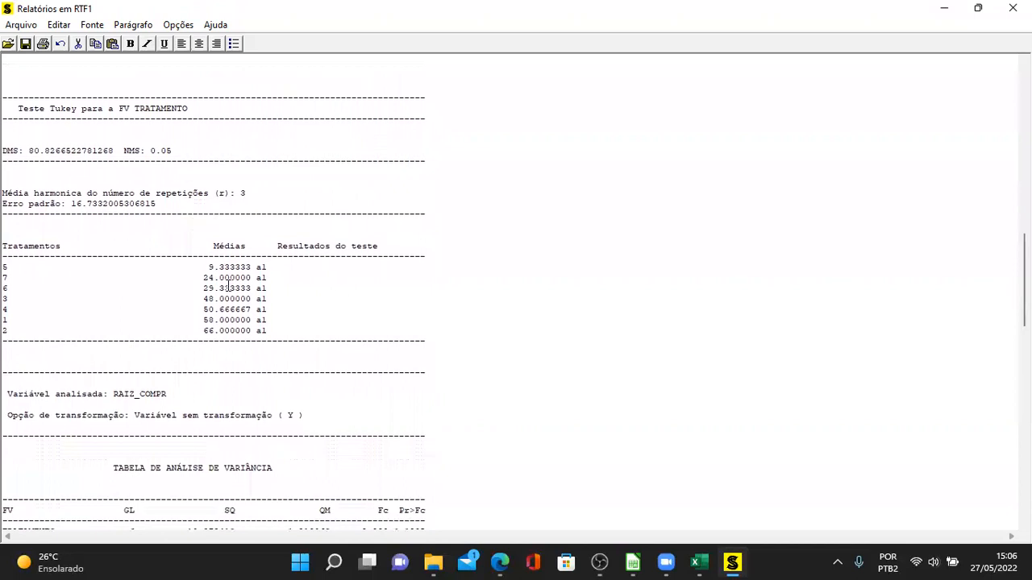
pyautogui.moveTo(174, 267); pyautogui.dragTo(313, 328)
pyautogui.click(490, 328)
# - Examine the treatment's Pr>Fc value and the Tukey test means with their grouping letters in the first RAIZ_COMPR section
pyautogui.scroll(-7, 1023, 280)
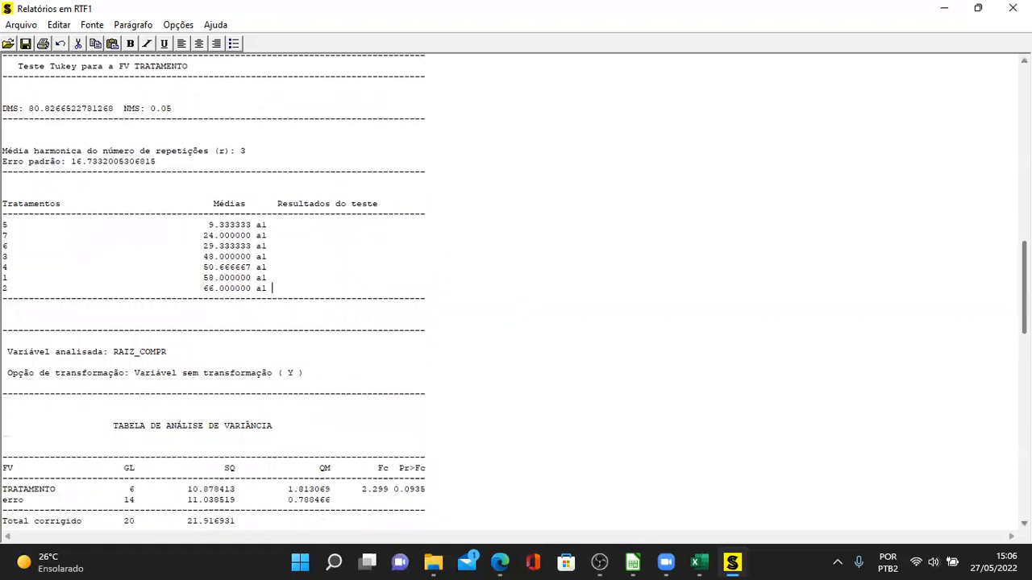
pyautogui.scroll(-2, 1023, 280)
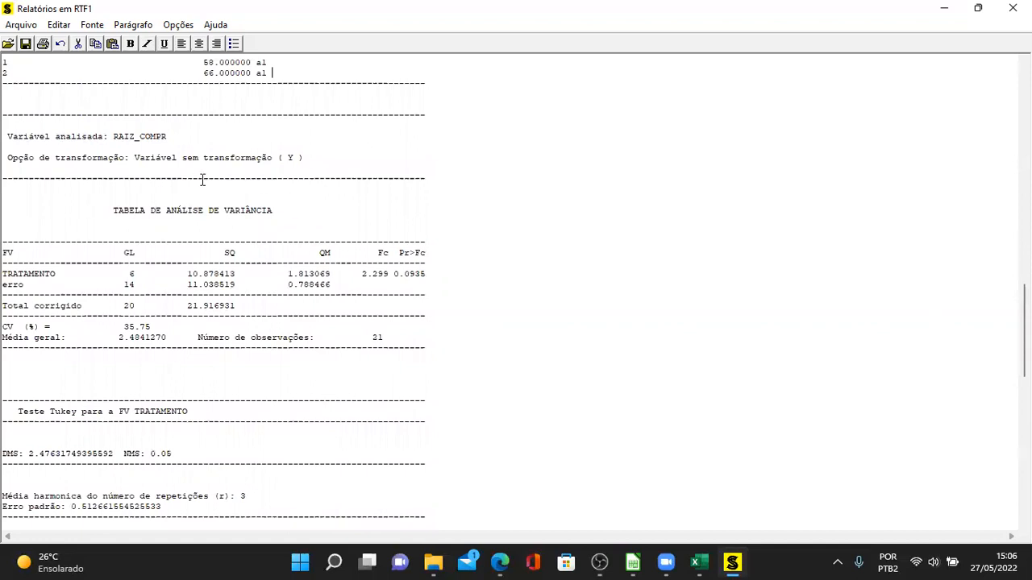
pyautogui.moveTo(382, 274); pyautogui.dragTo(431, 274)
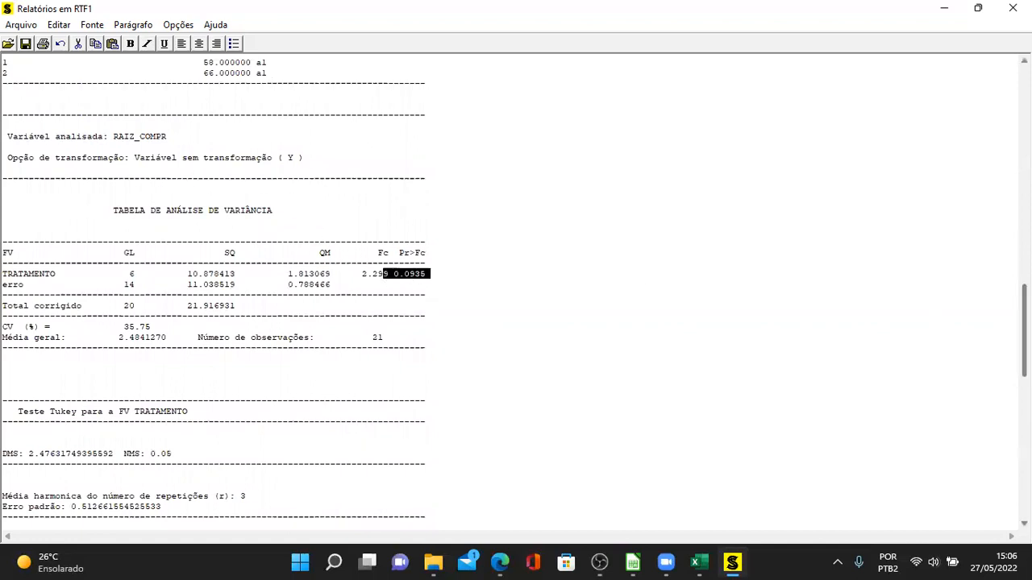
pyautogui.scroll(-8, 1024, 322)
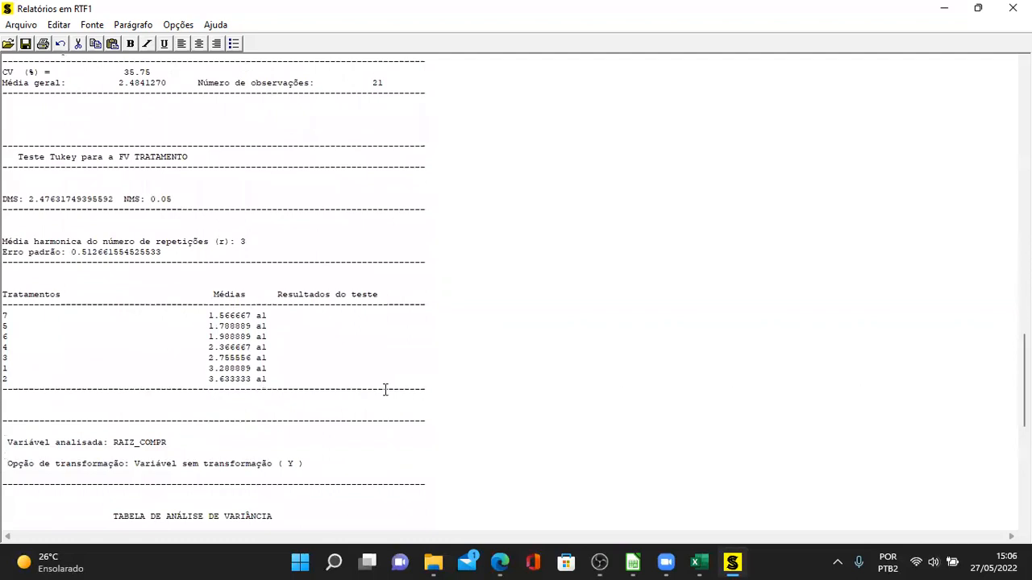
pyautogui.click(194, 319)
pyautogui.moveTo(246, 329); pyautogui.dragTo(288, 377)
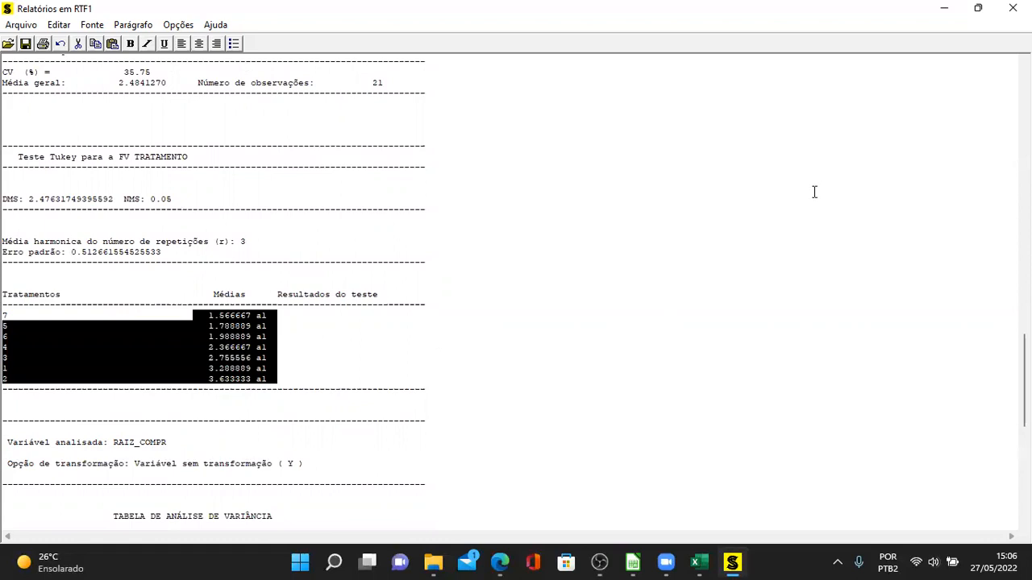